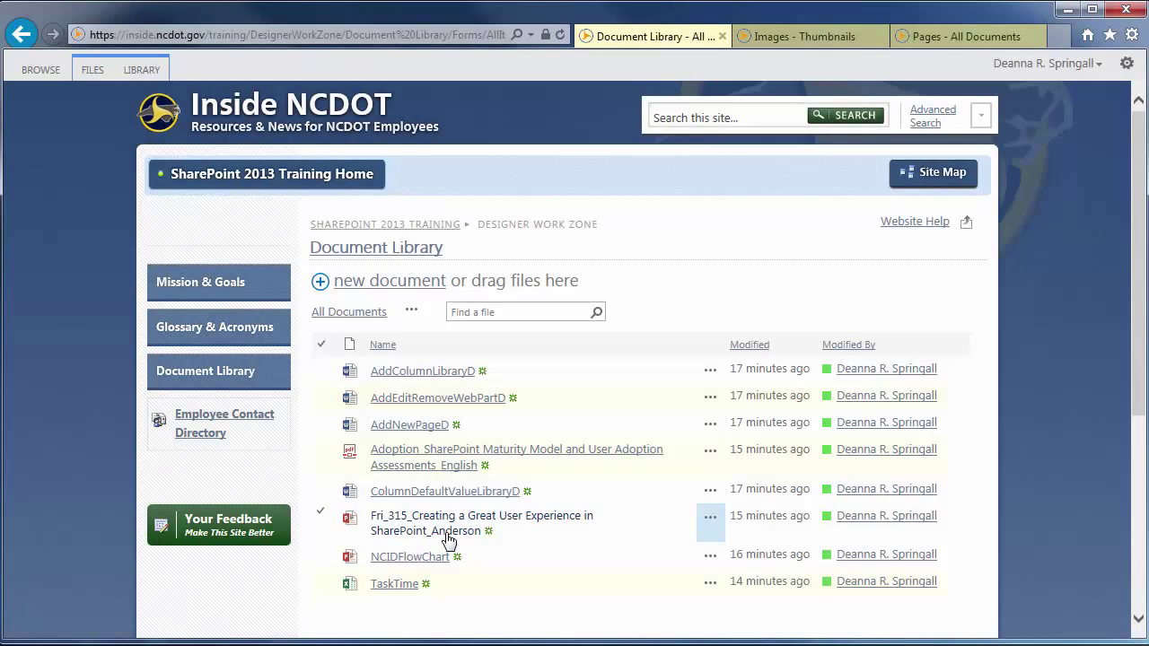
# From the Settings menu, choose Add an app and pick the Document Library tile.
pyautogui.click(1126, 66)
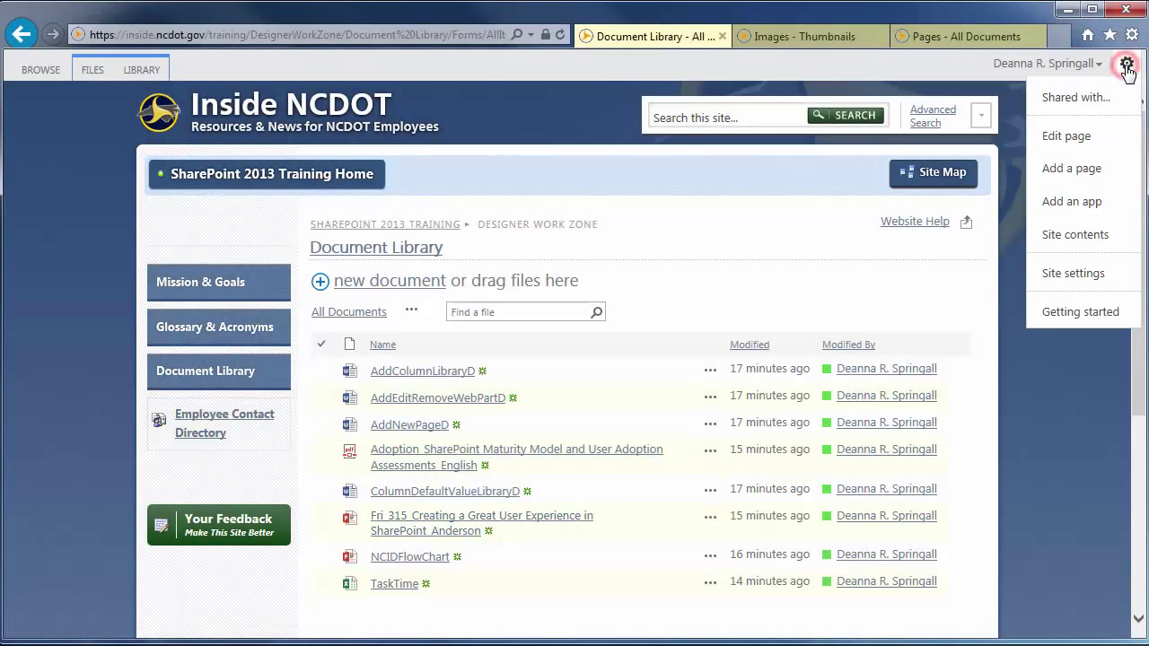
pyautogui.click(1076, 203)
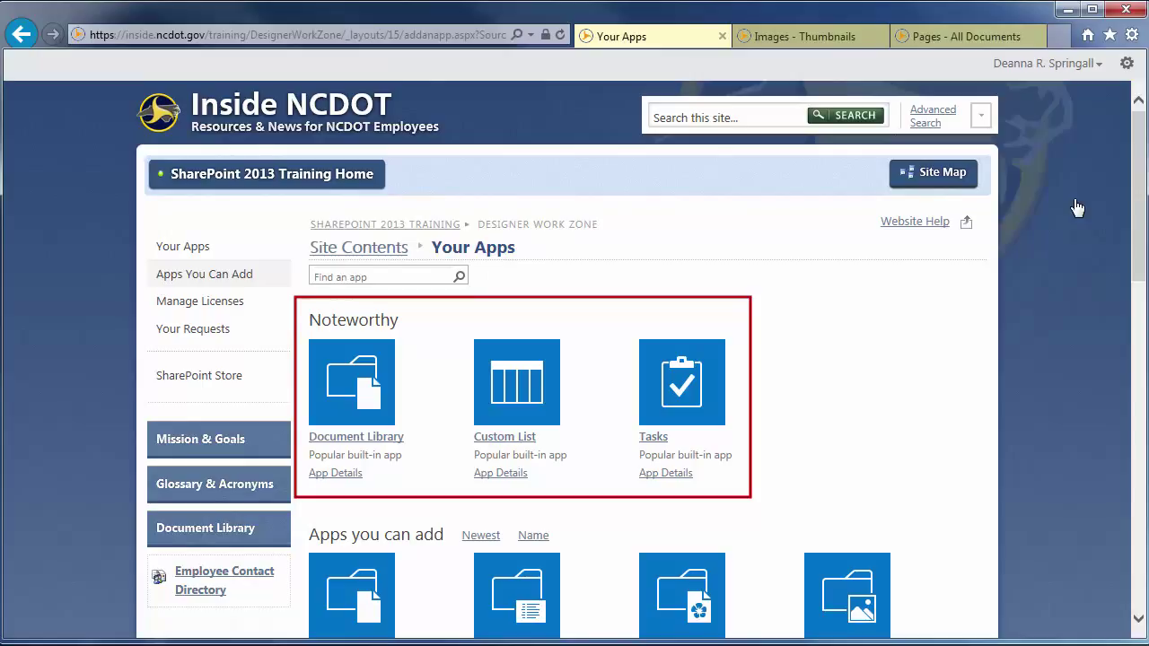
pyautogui.click(362, 397)
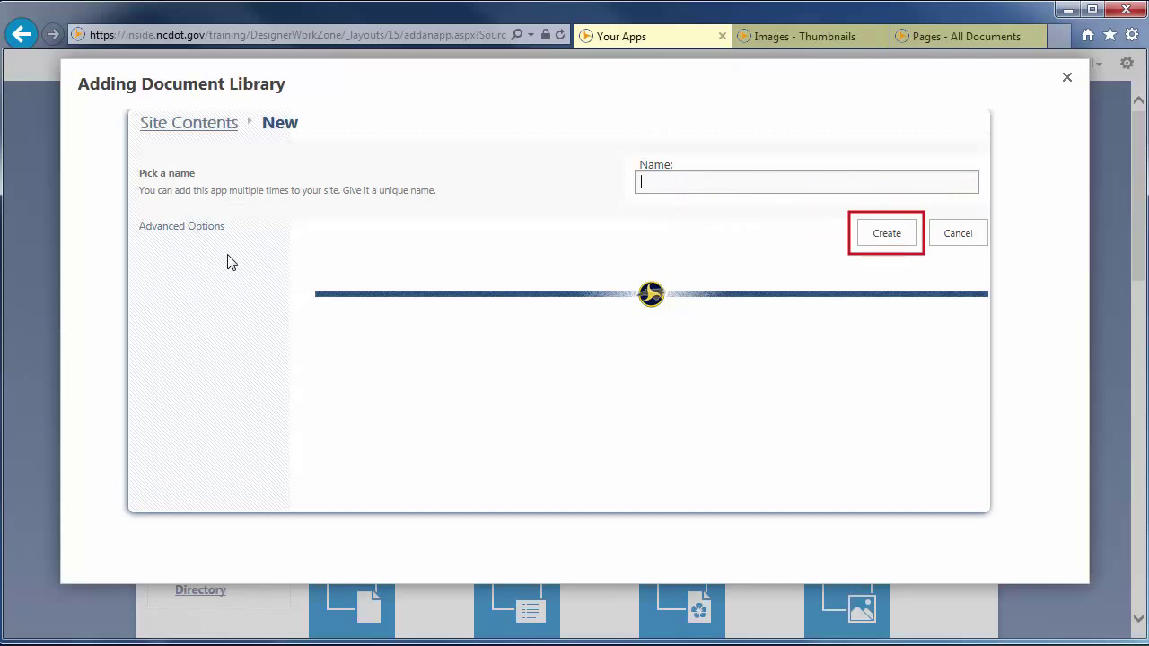
# Name the library Doc-Lib-Version, describe it as versioned, enable version history, keep Word template.
pyautogui.click(199, 230)
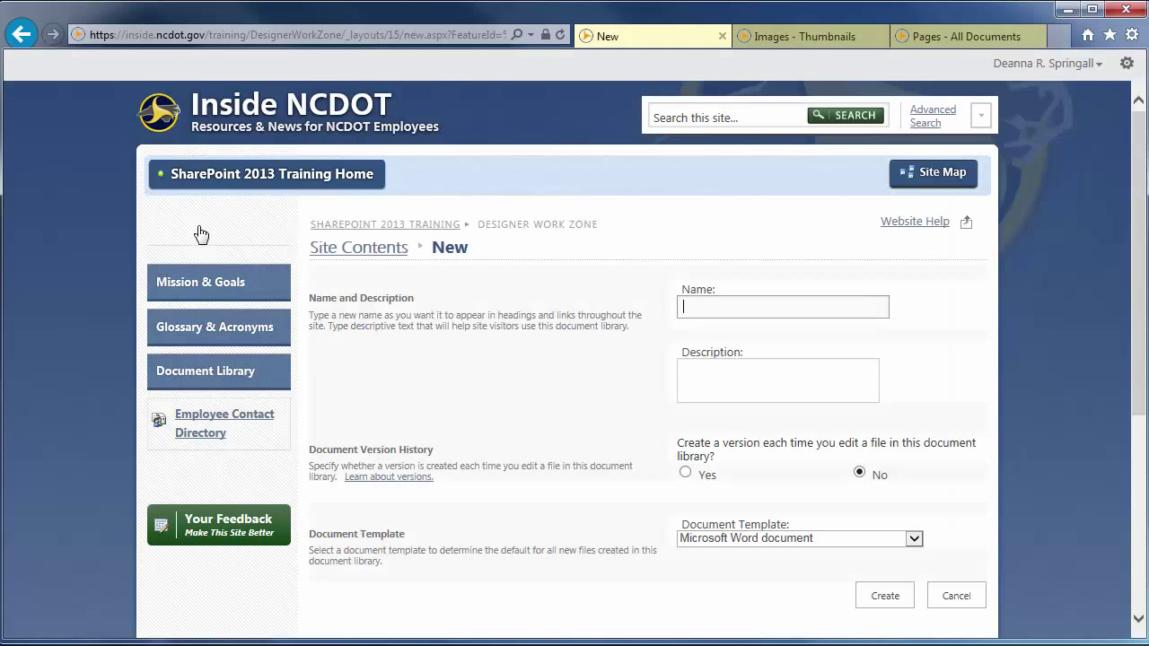
pyautogui.write('Doc-')
pyautogui.write('Lib-Version')
pyautogui.click(697, 374)
pyautogui.write('This')
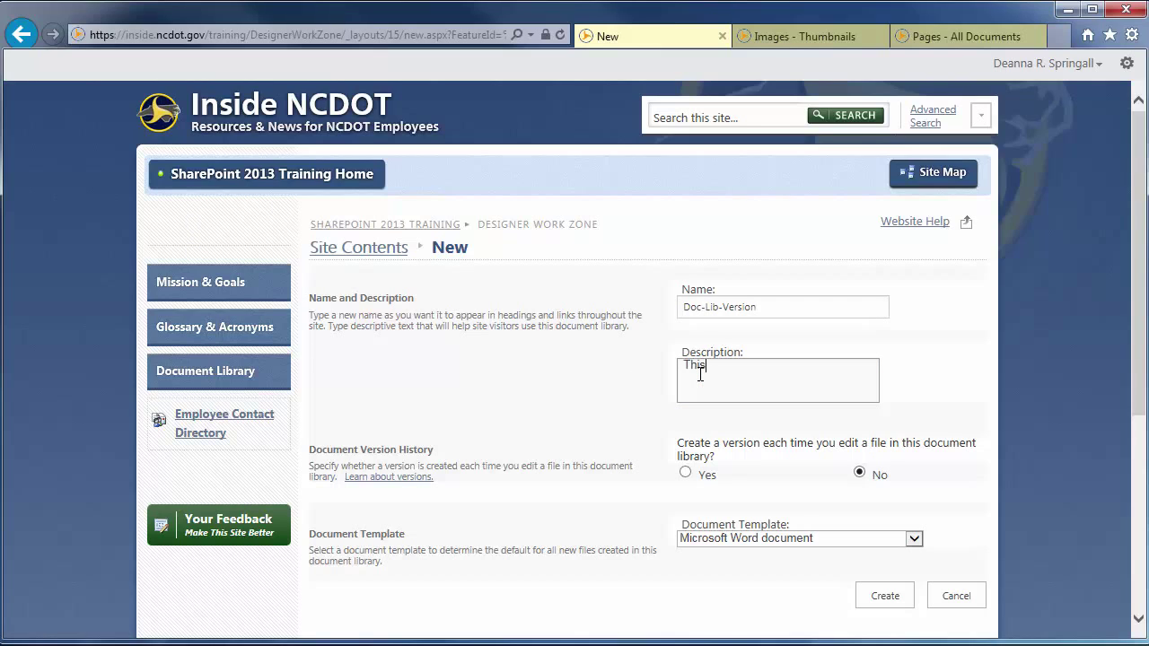
pyautogui.write(' document library ')
pyautogui.write('has versioning')
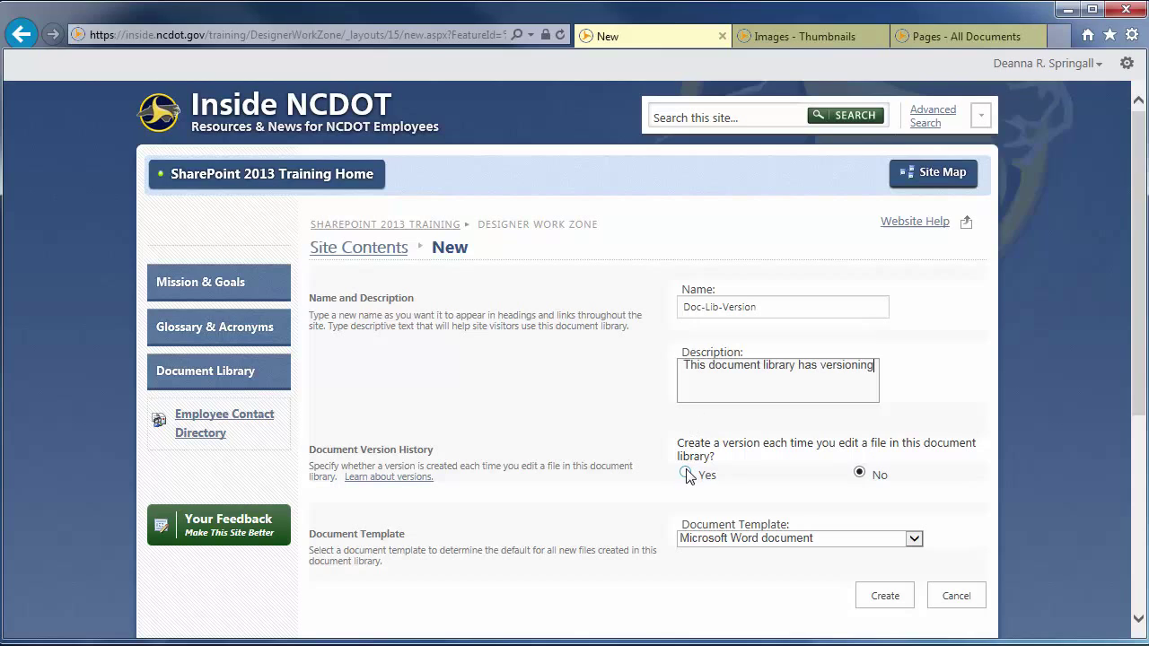
pyautogui.click(685, 473)
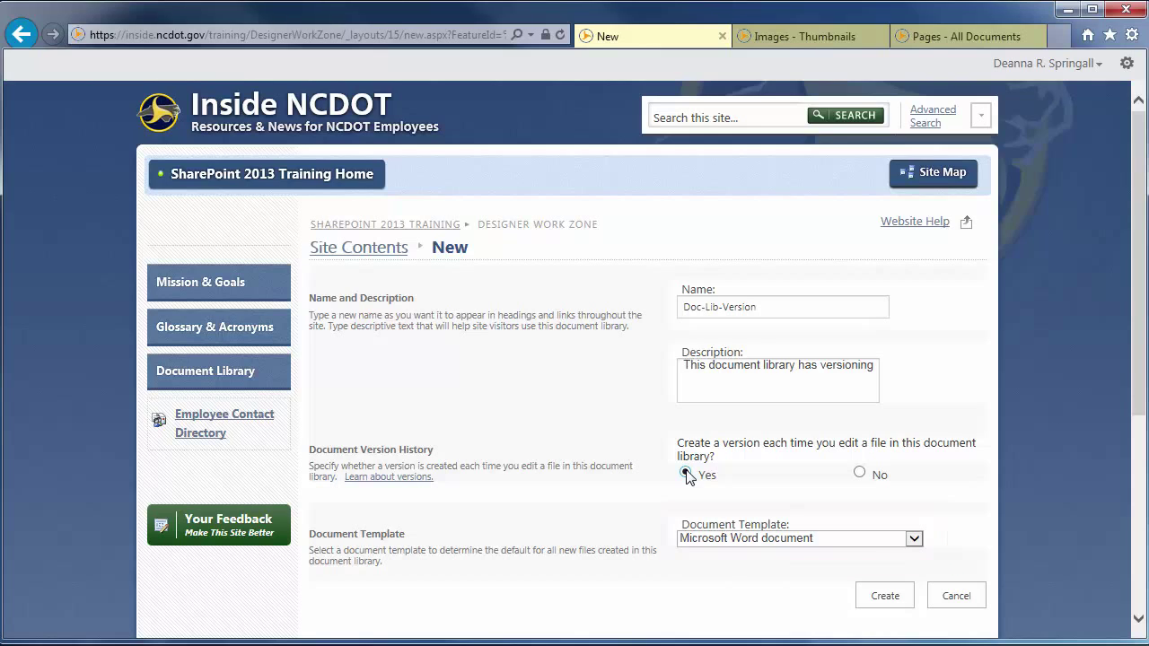
pyautogui.click(915, 544)
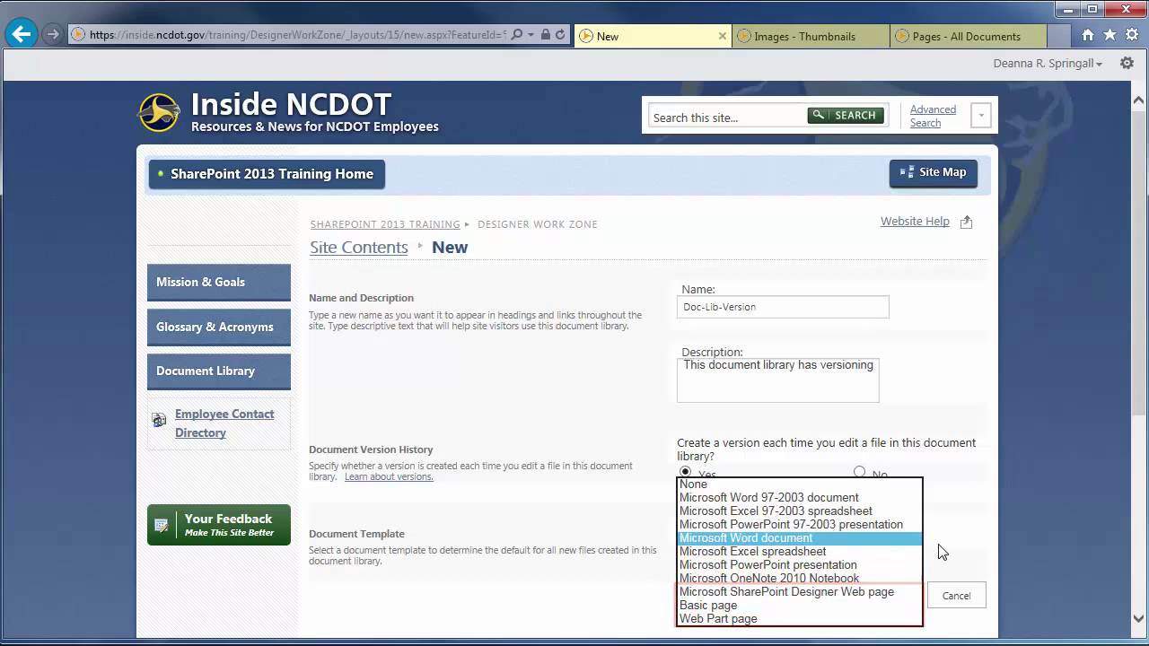
pyautogui.click(939, 545)
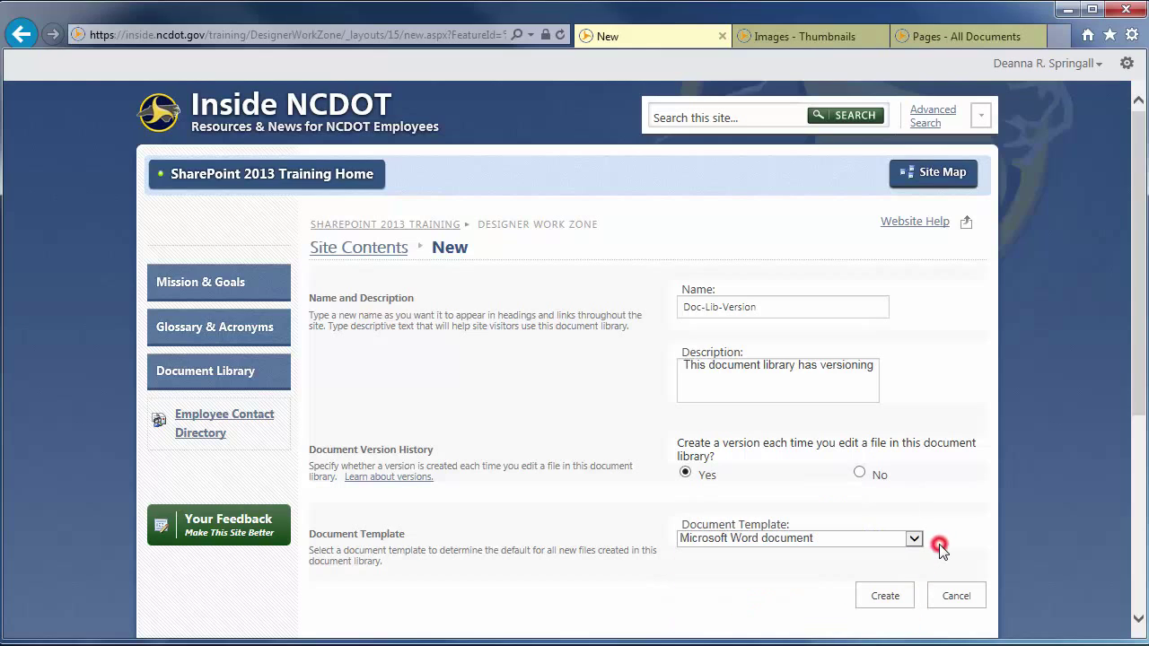
# Create Doc-Lib-Version, then confirm New Document opens a blank Word file and close it.
pyautogui.click(885, 597)
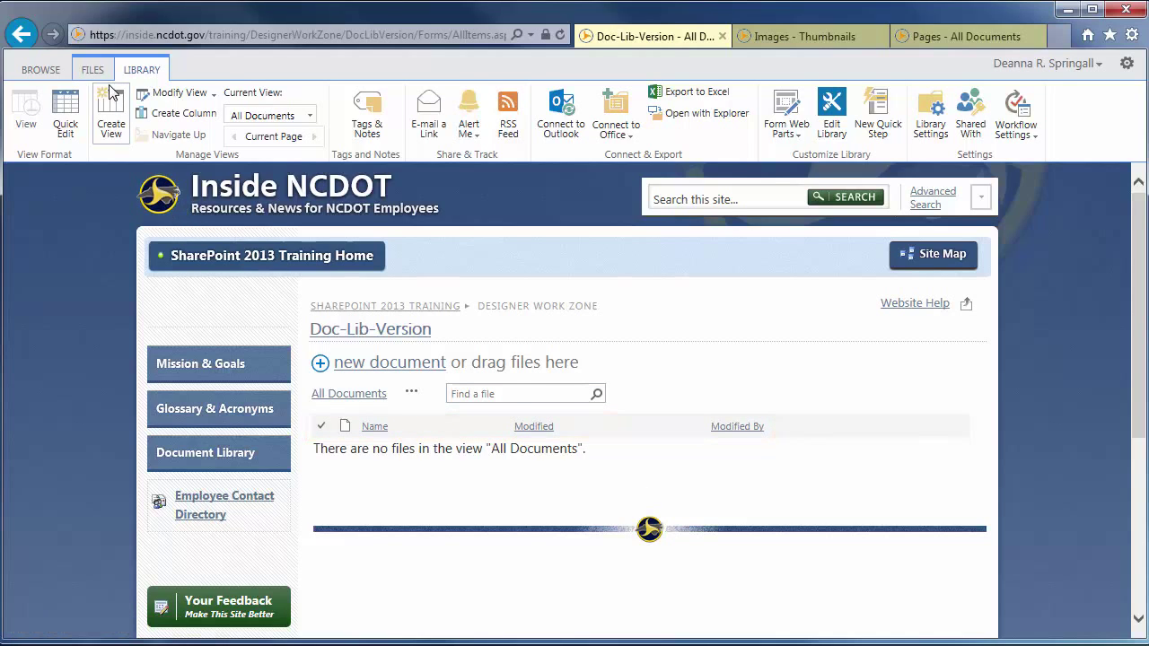
pyautogui.click(92, 69)
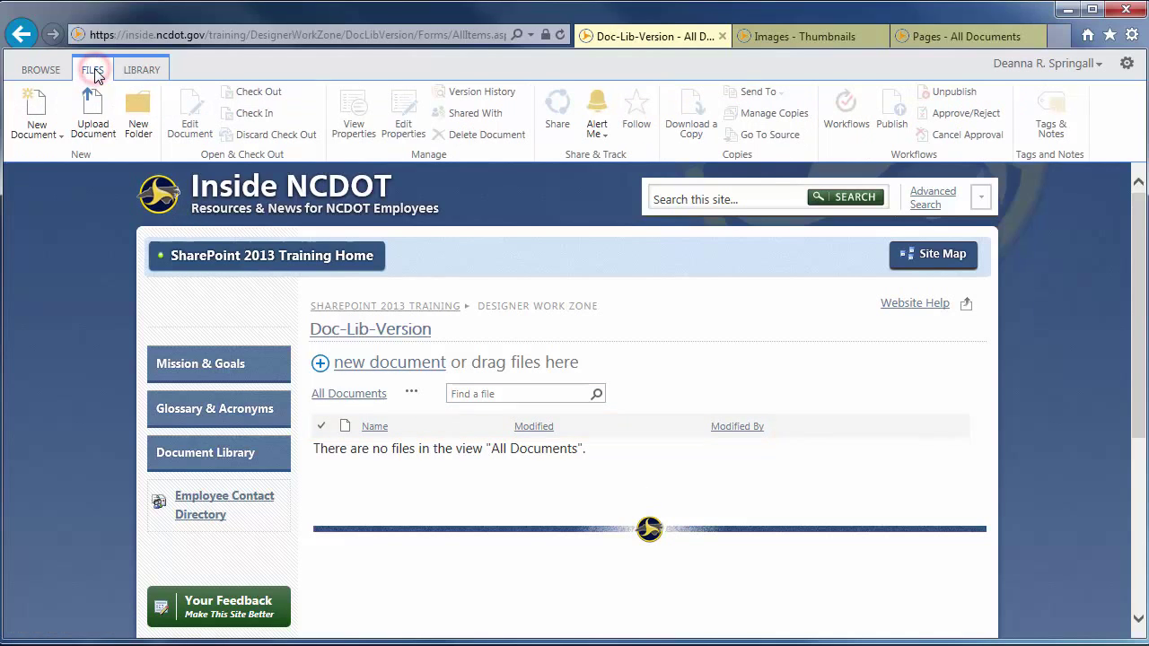
pyautogui.click(44, 106)
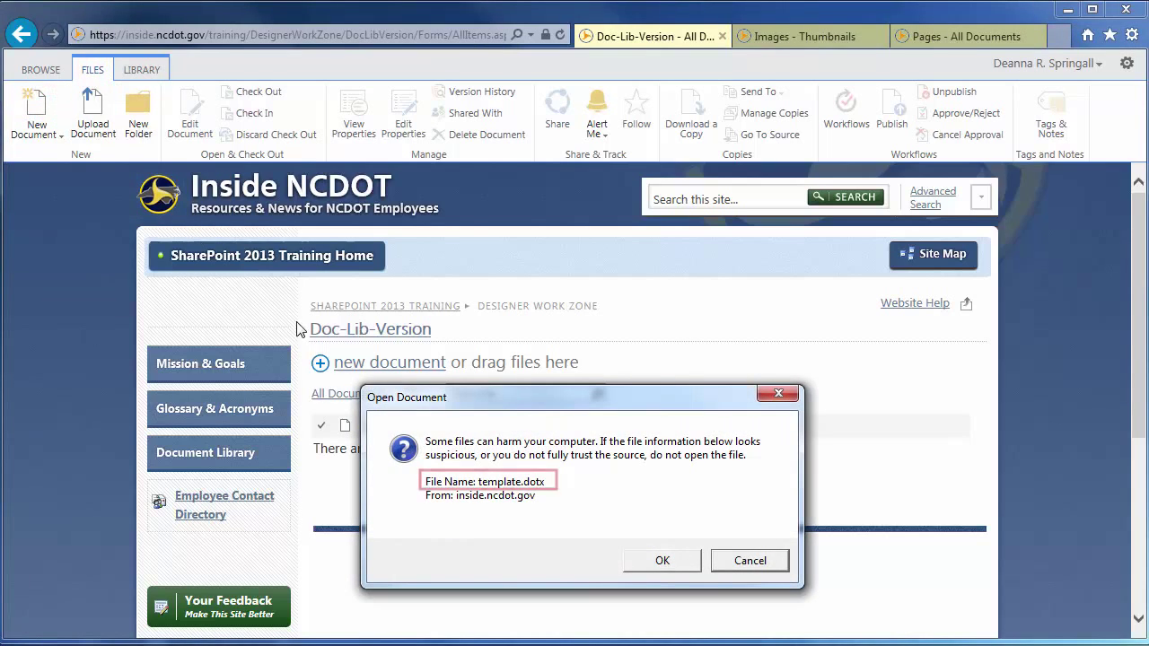
pyautogui.click(664, 562)
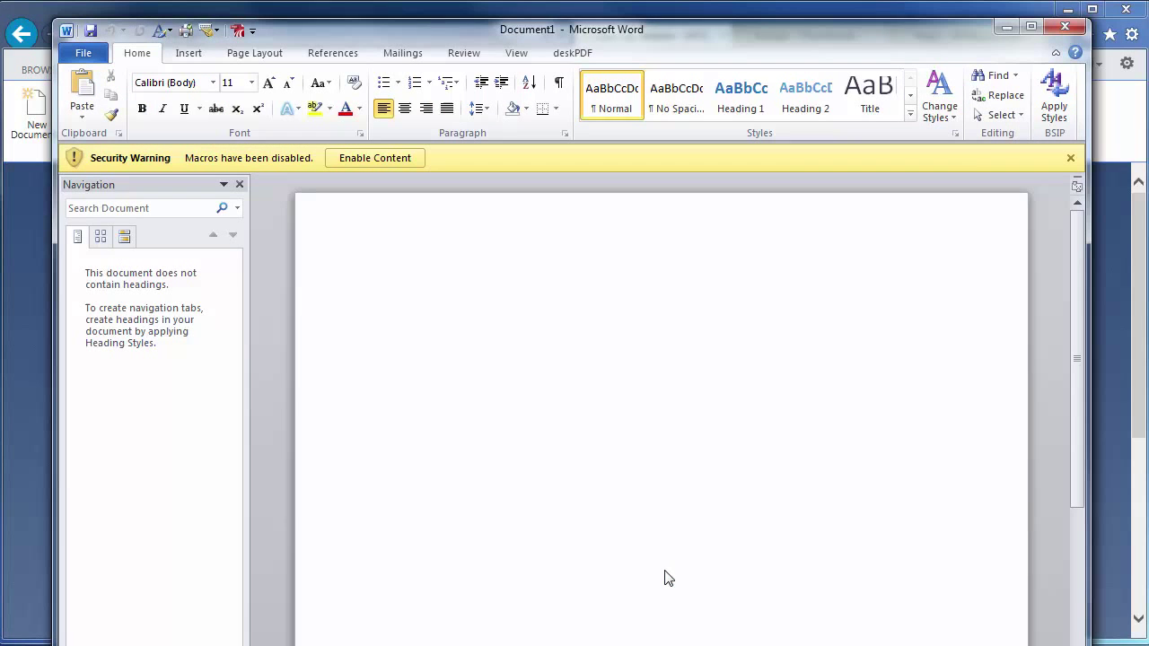
pyautogui.click(1064, 29)
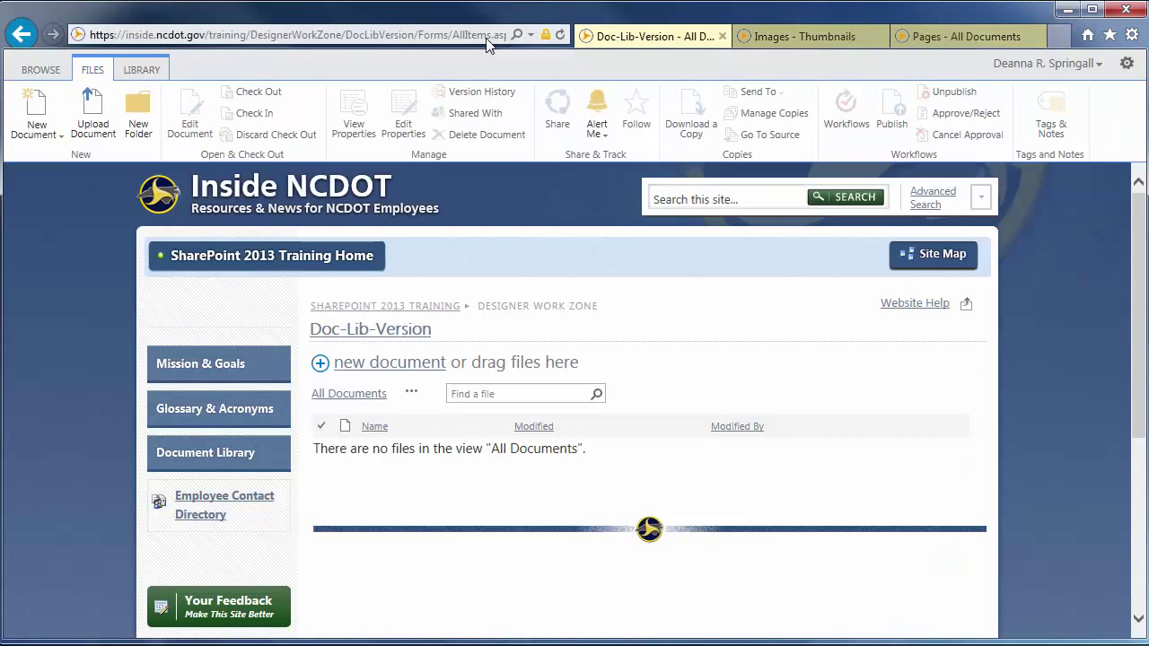
# Rename the library to 'Document Library with Versioning' in Library Settings and show it on Quick Launch.
pyautogui.click(146, 74)
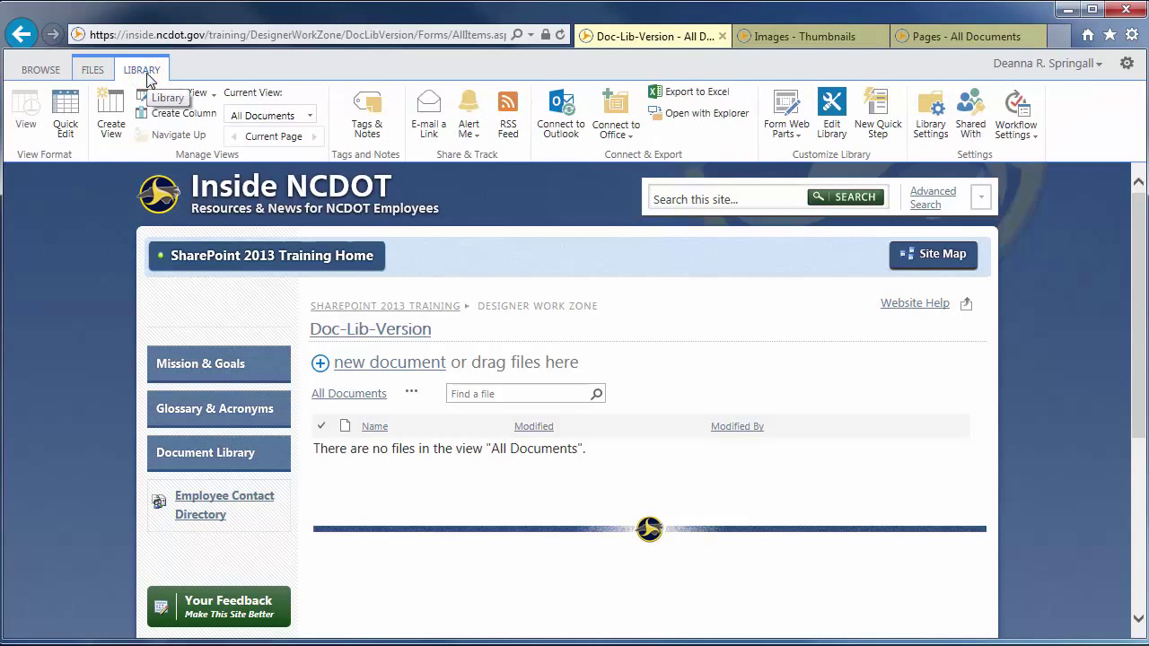
pyautogui.click(931, 123)
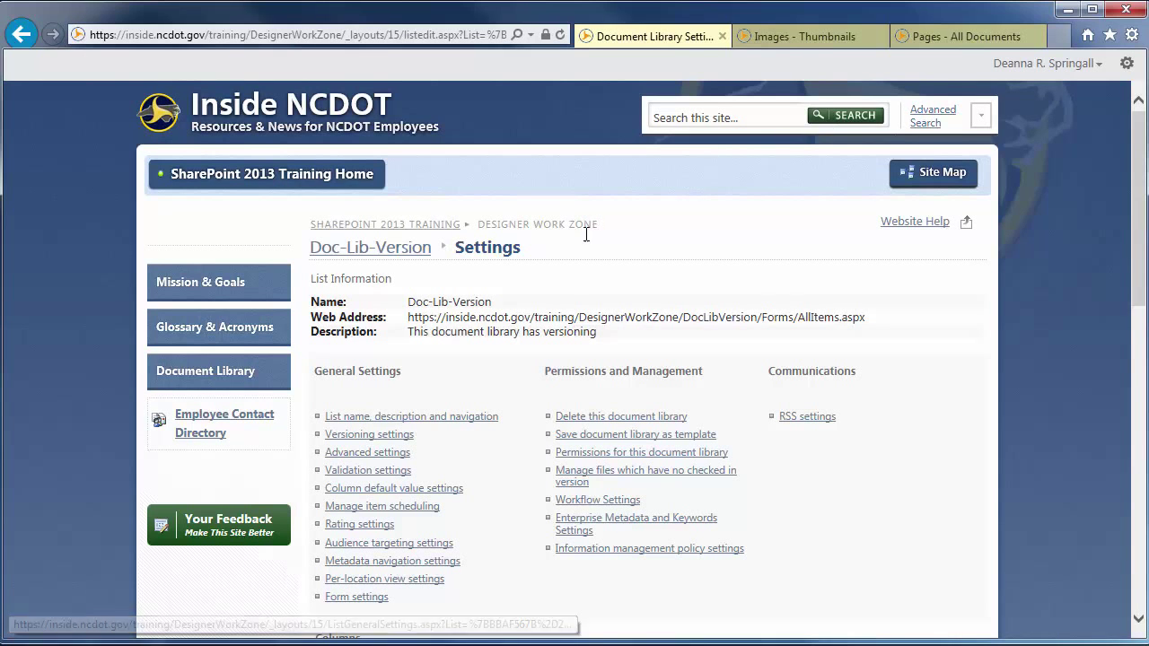
pyautogui.click(441, 419)
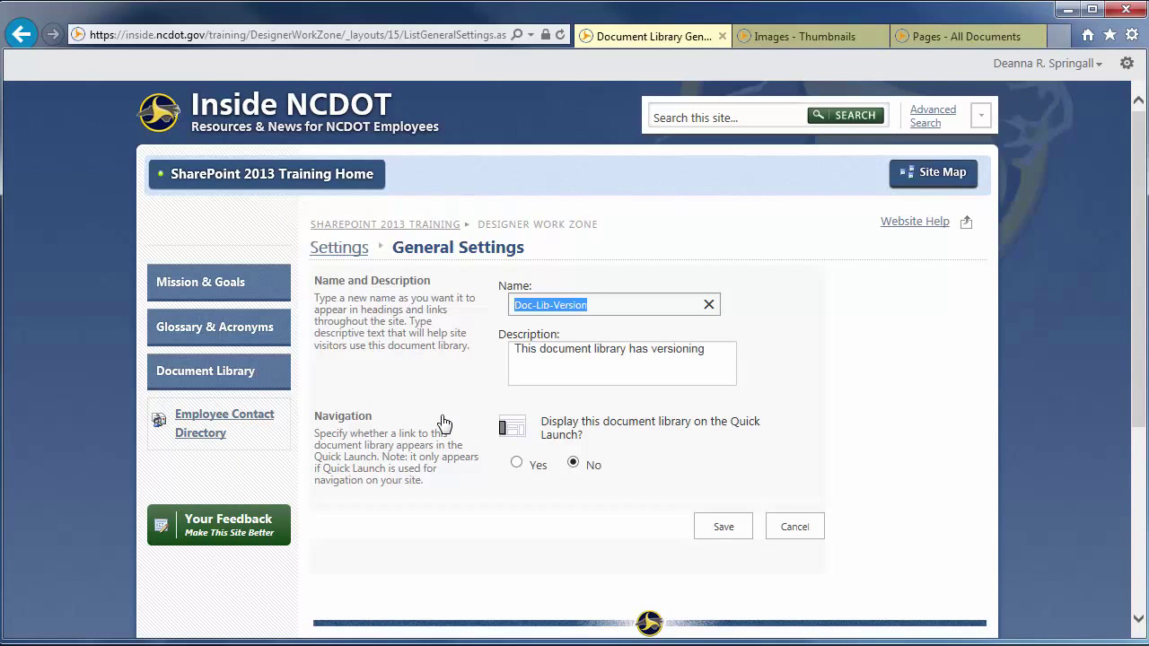
pyautogui.write('Document Li')
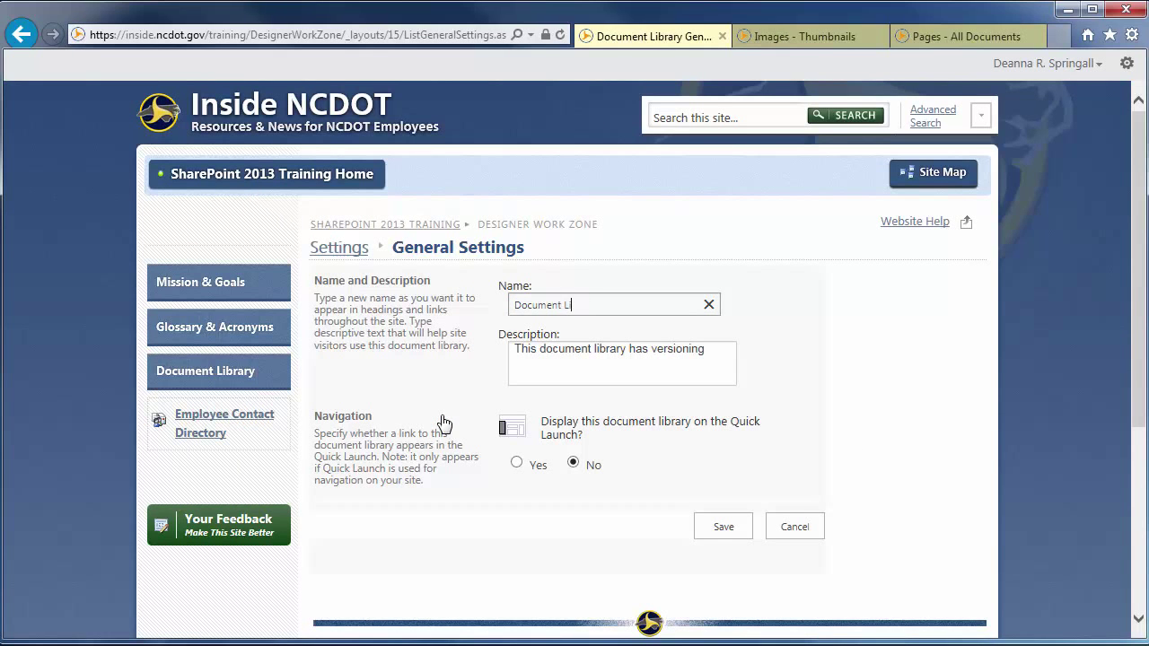
pyautogui.write('h Versio')
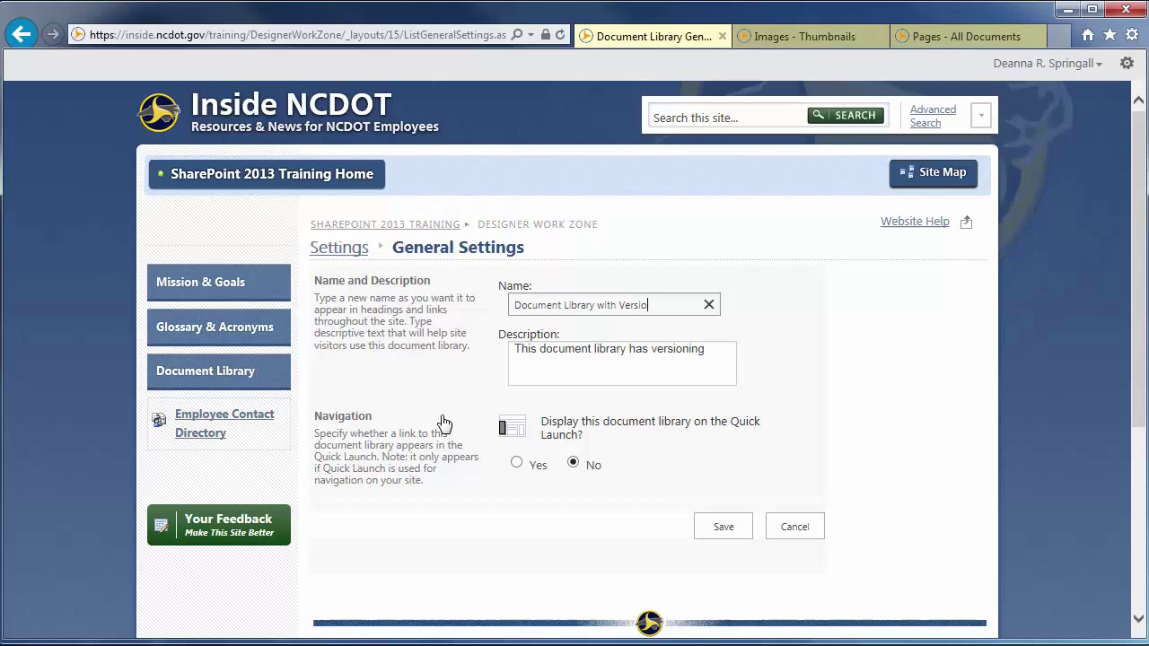
pyautogui.write('ning')
pyautogui.click(518, 464)
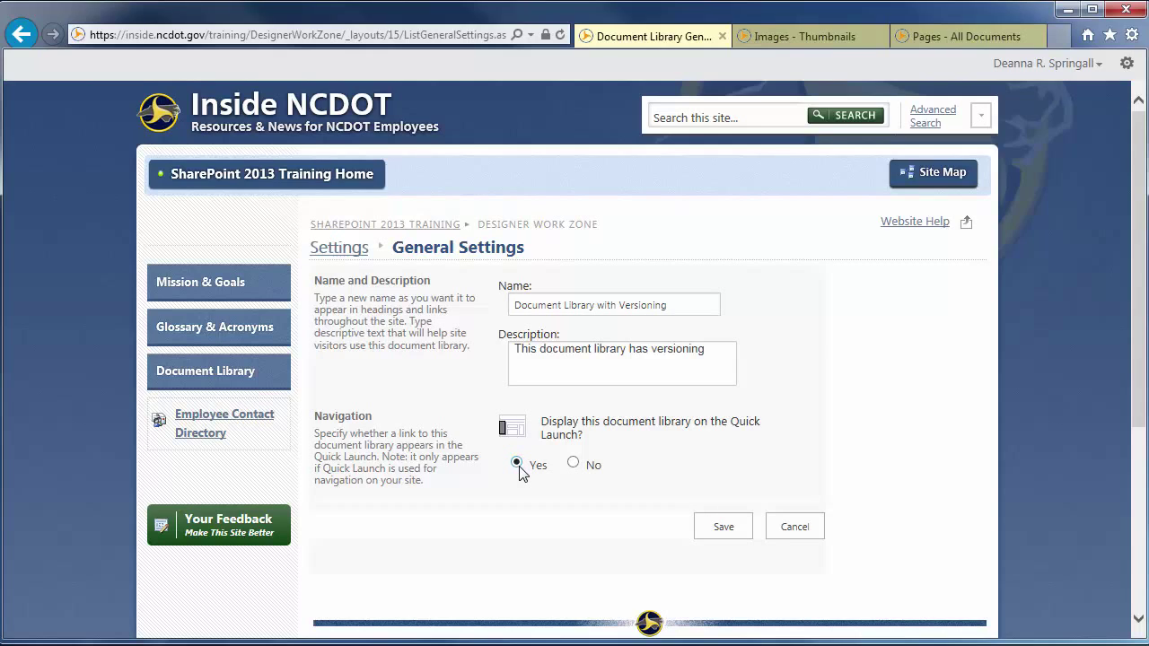
pyautogui.click(724, 529)
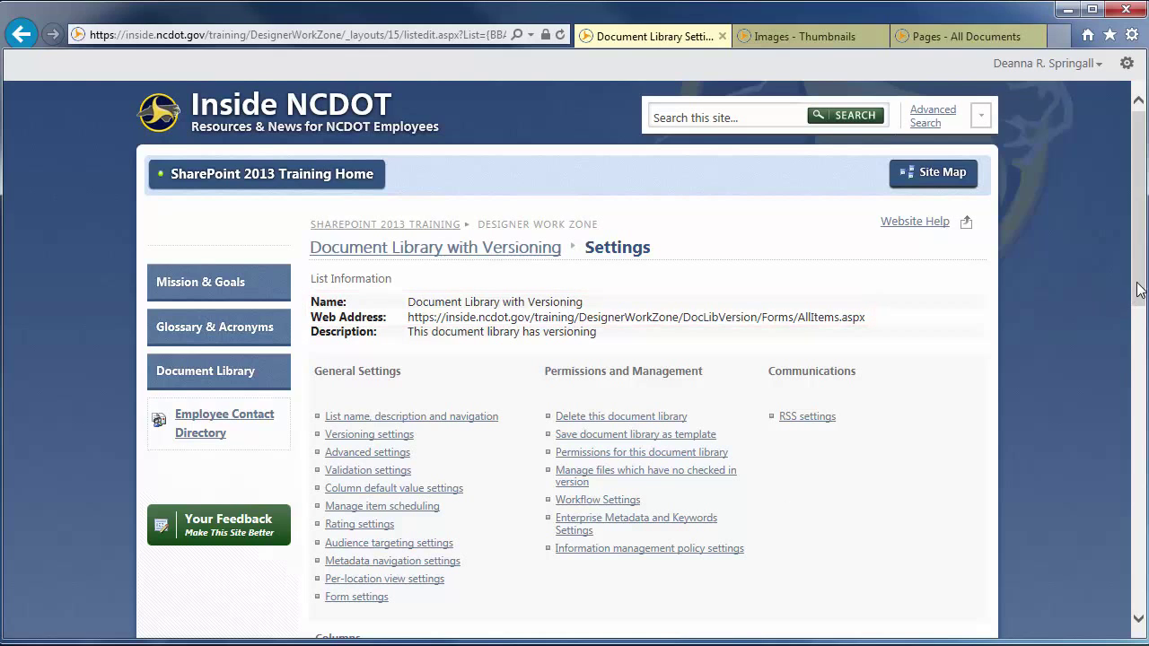
# Open Document Library with Versioning from its Quick Launch link.
pyautogui.moveTo(1138, 286); pyautogui.dragTo(1140, 492)
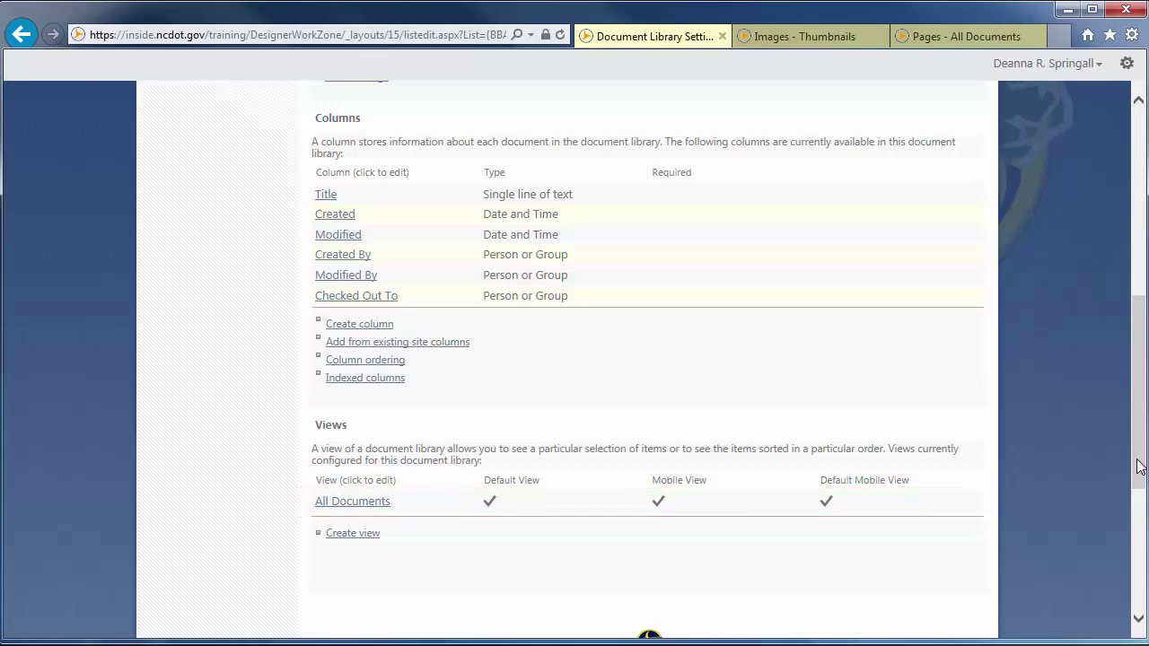
pyautogui.scroll(1, 1136, 461)
pyautogui.scroll(5, 1136, 461)
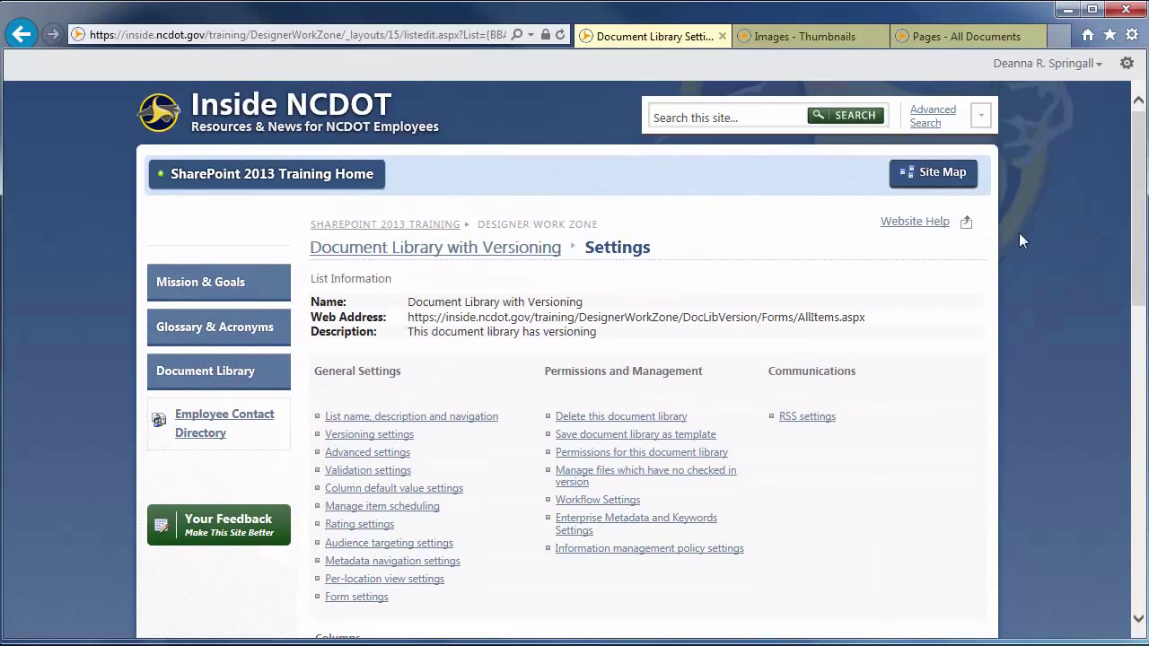
pyautogui.click(496, 252)
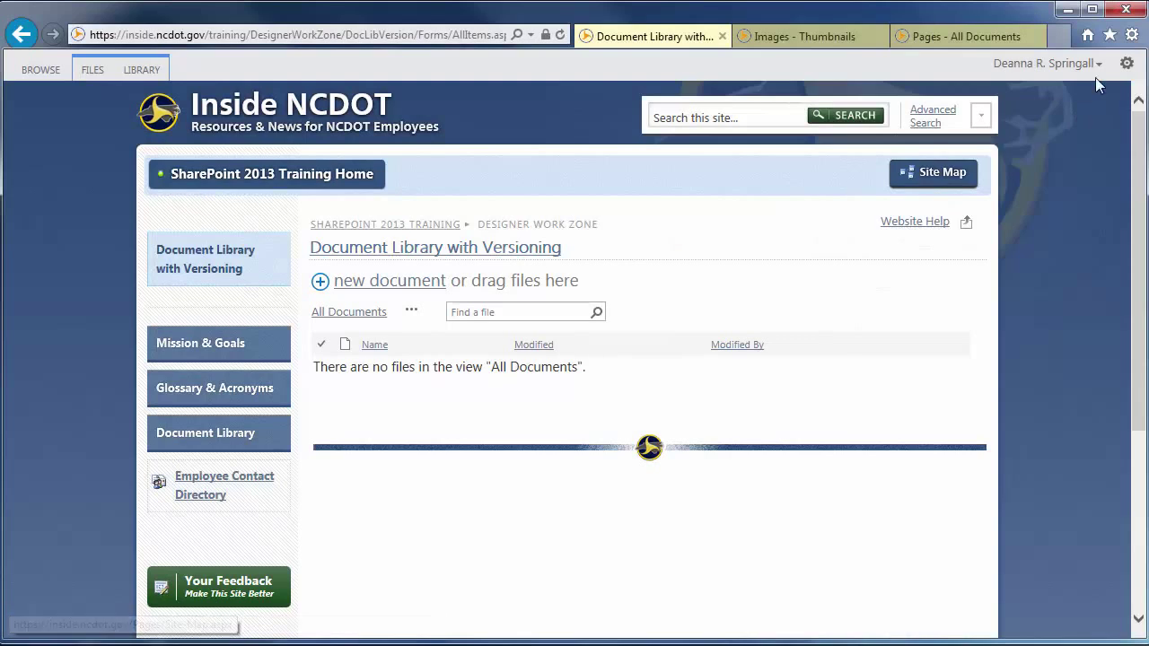
# Under Add an app, search for 'asset' and choose the Asset Library tile.
pyautogui.click(1126, 64)
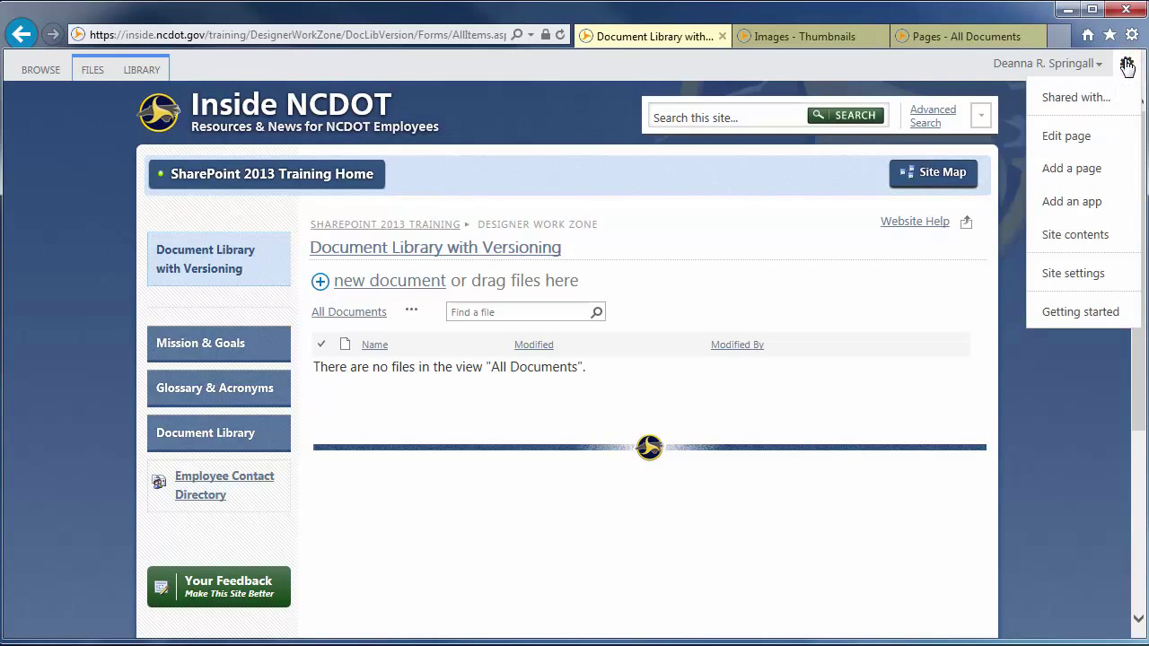
pyautogui.click(1083, 206)
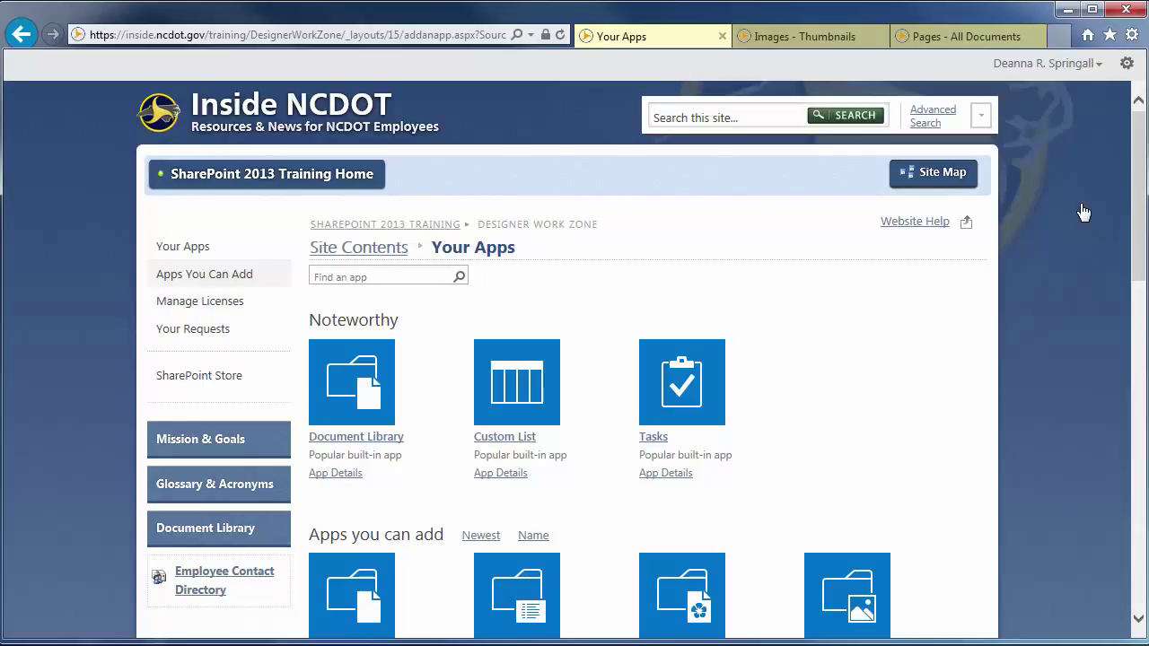
pyautogui.click(407, 271)
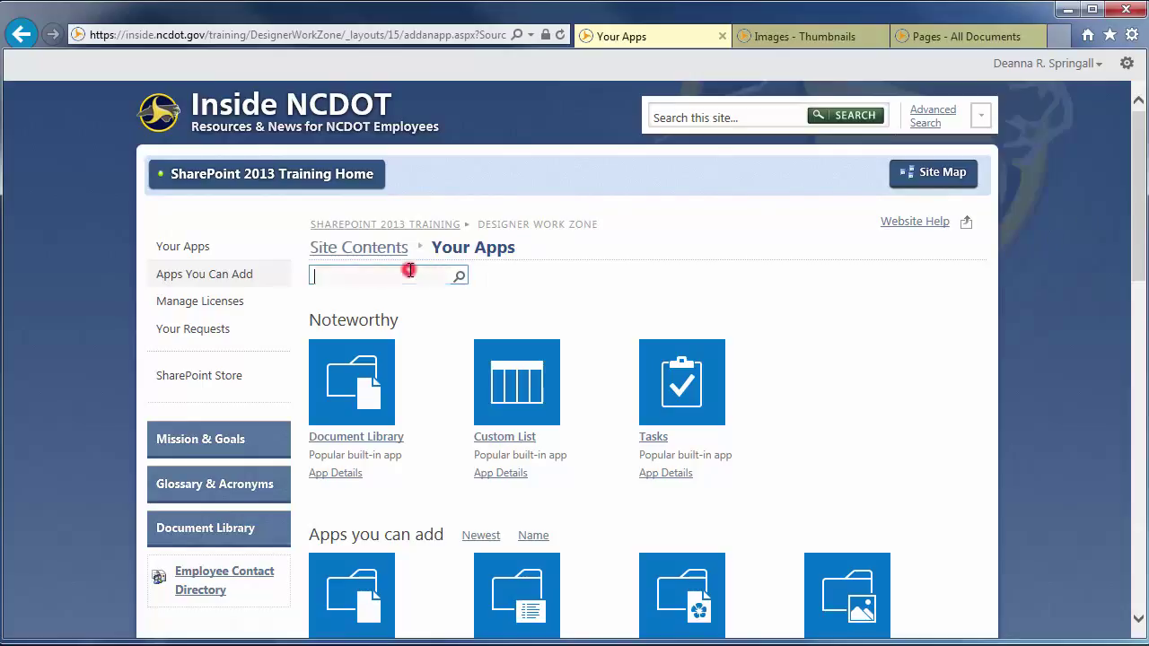
pyautogui.write('asset')
pyautogui.click(461, 278)
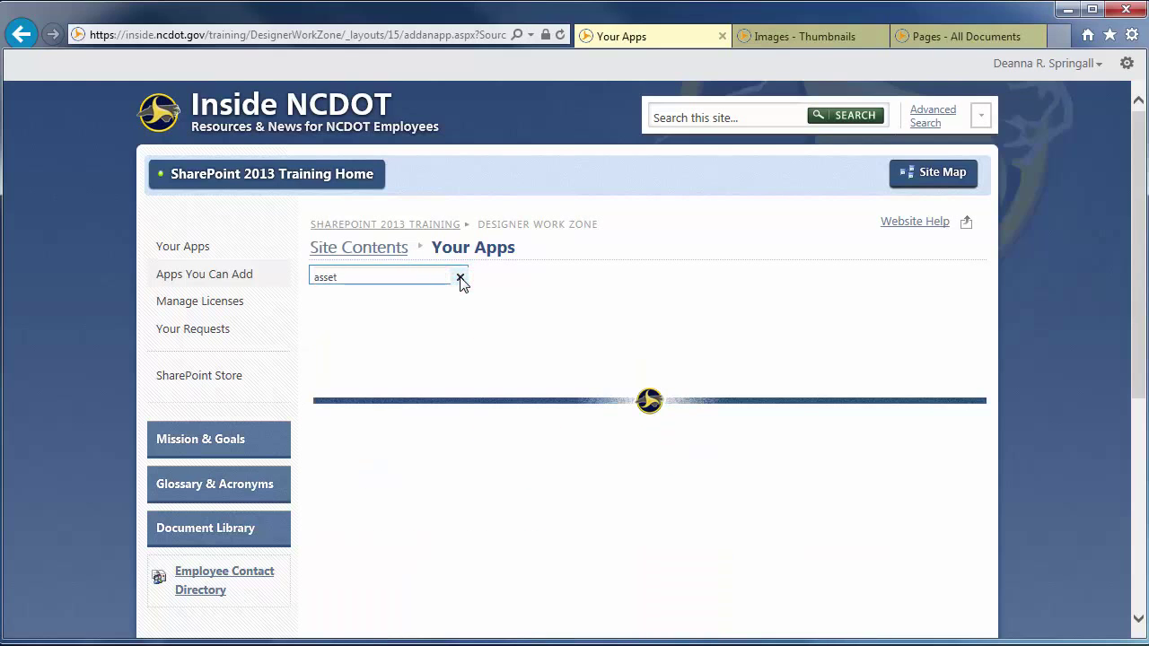
pyautogui.click(368, 381)
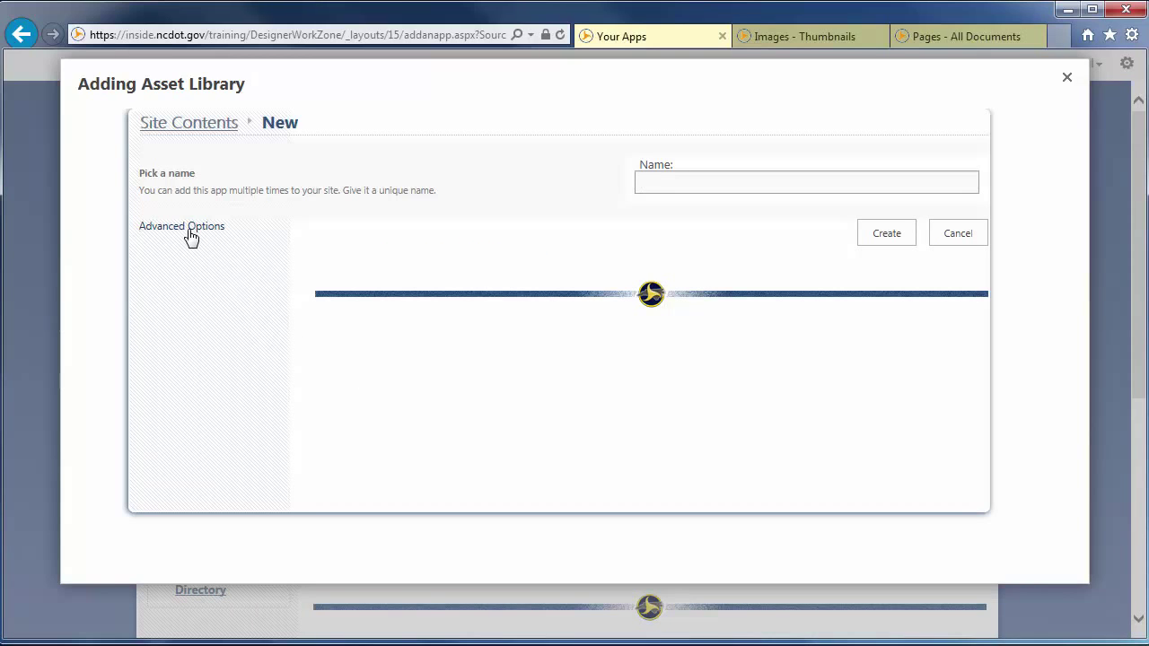
# Create Asset-Lib, described as storing audio, video and stock images, and show its All Assets view.
pyautogui.click(187, 230)
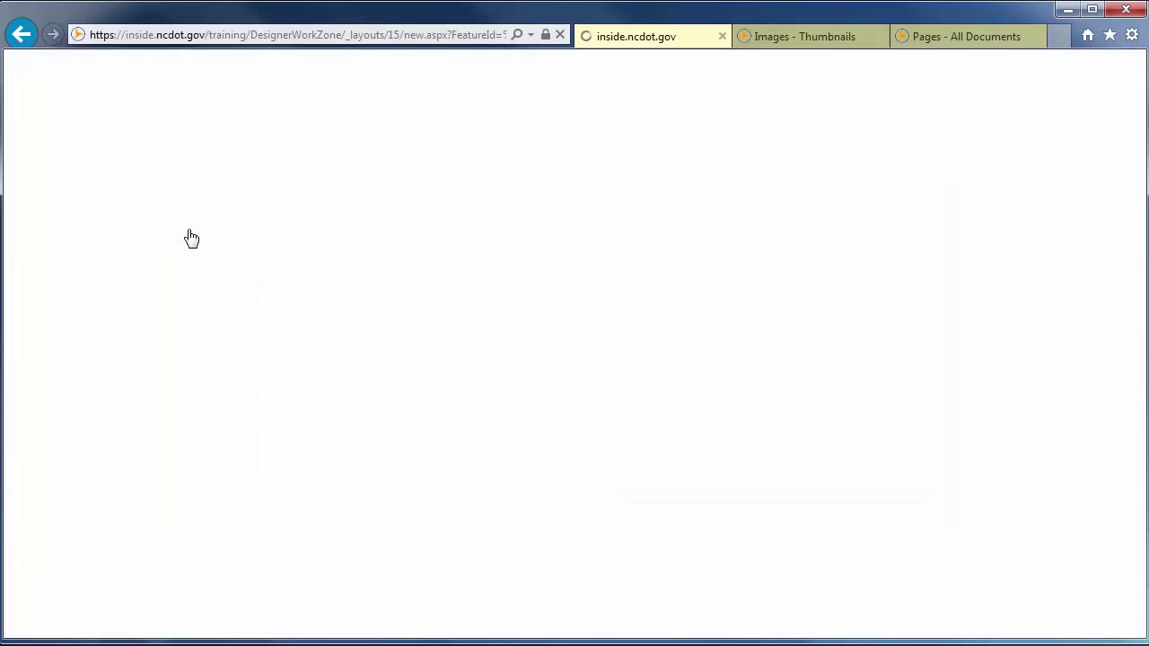
pyautogui.write('Asset-Lib')
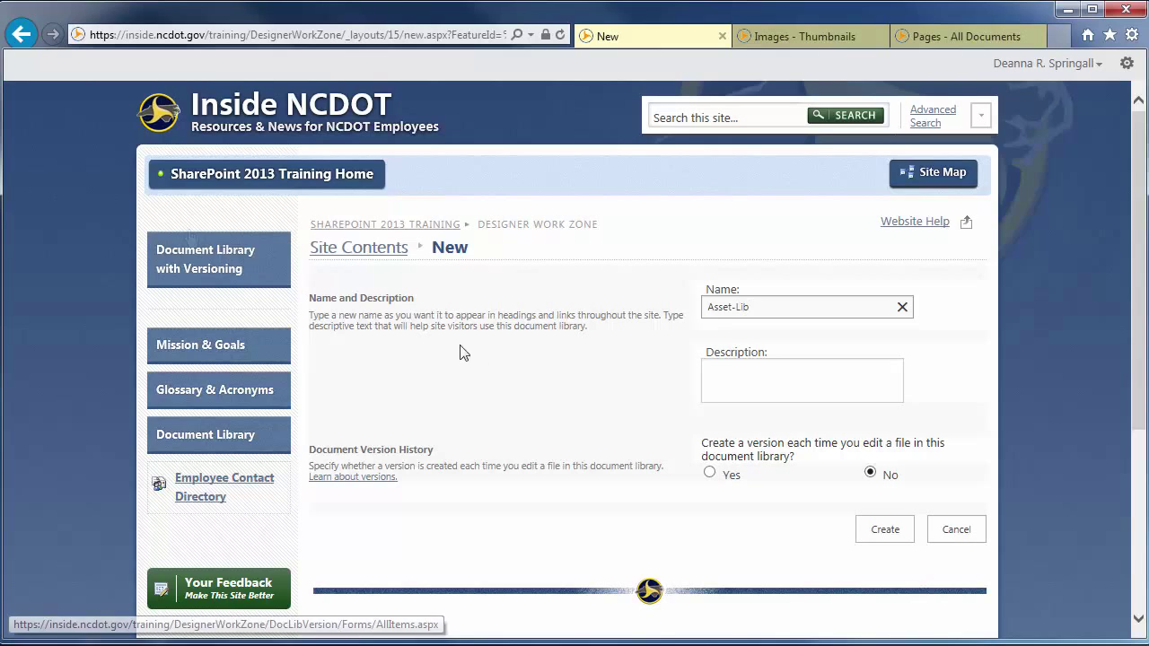
pyautogui.click(727, 390)
pyautogui.write('This Asset Library stores audio, video and stock')
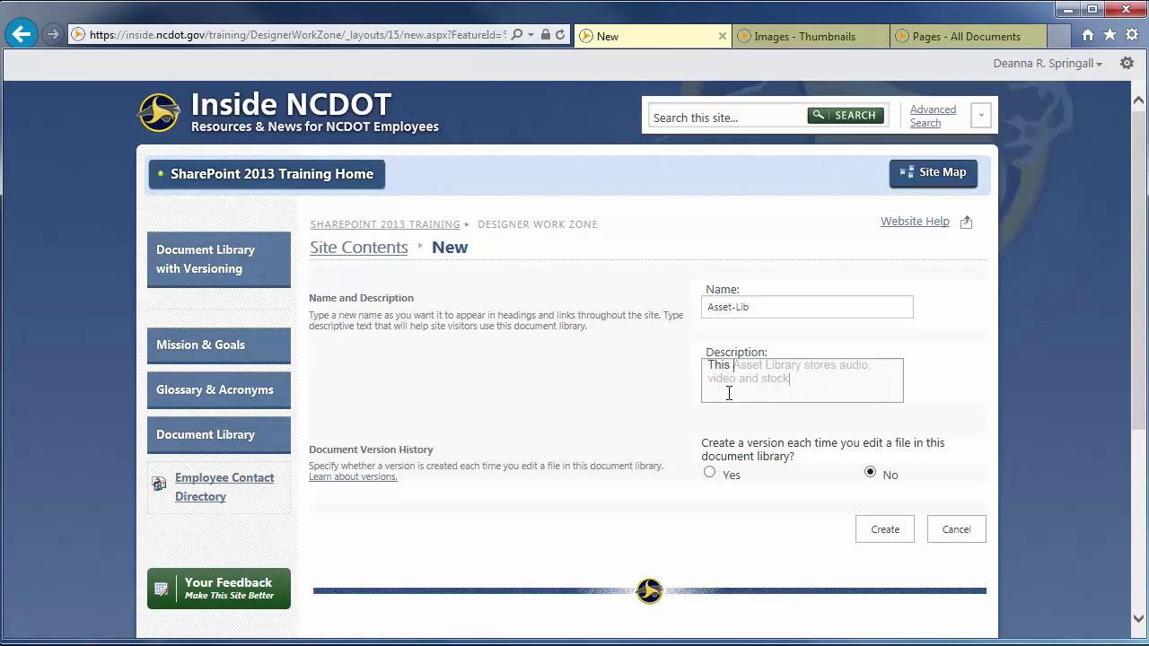
pyautogui.write(' images')
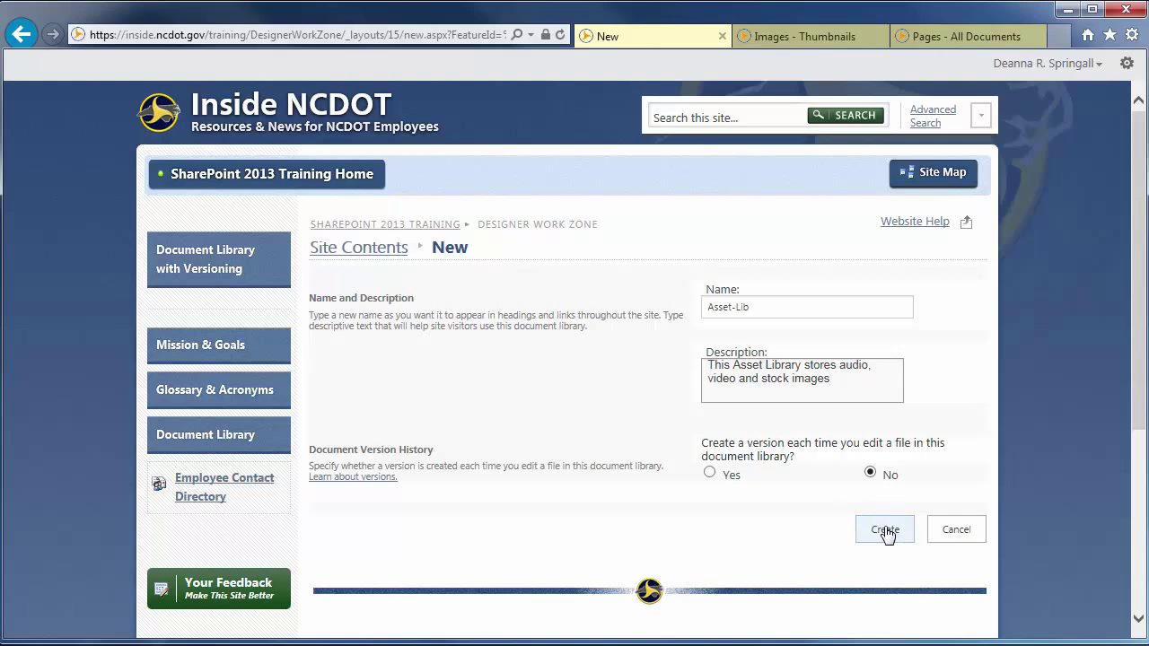
pyautogui.click(885, 529)
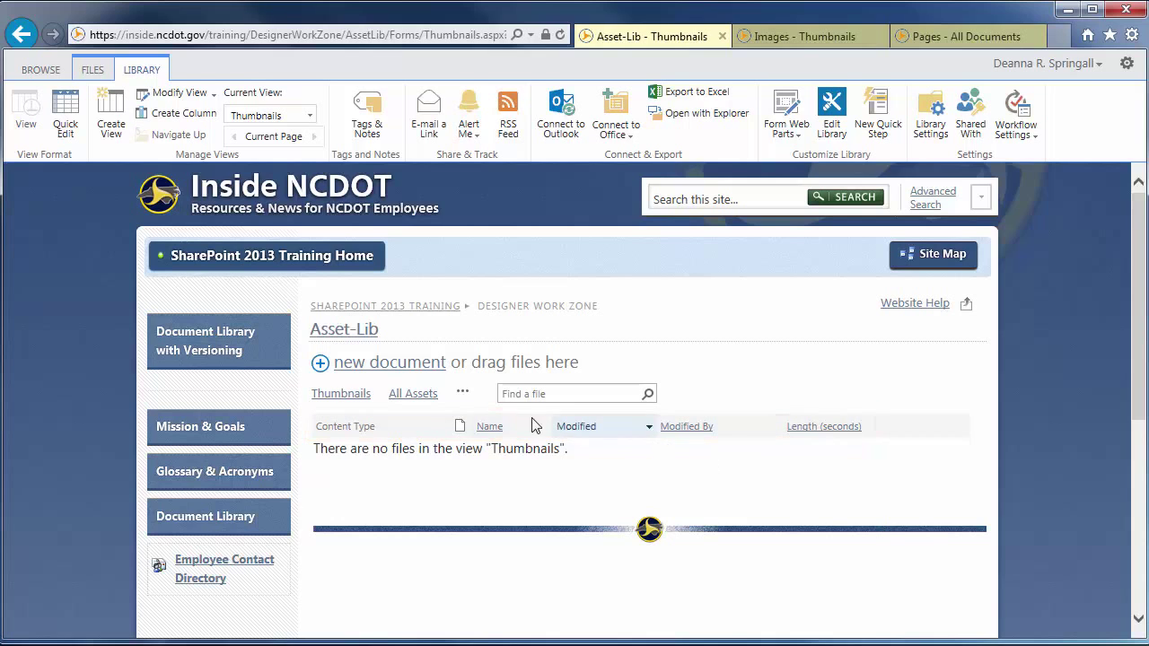
pyautogui.click(428, 400)
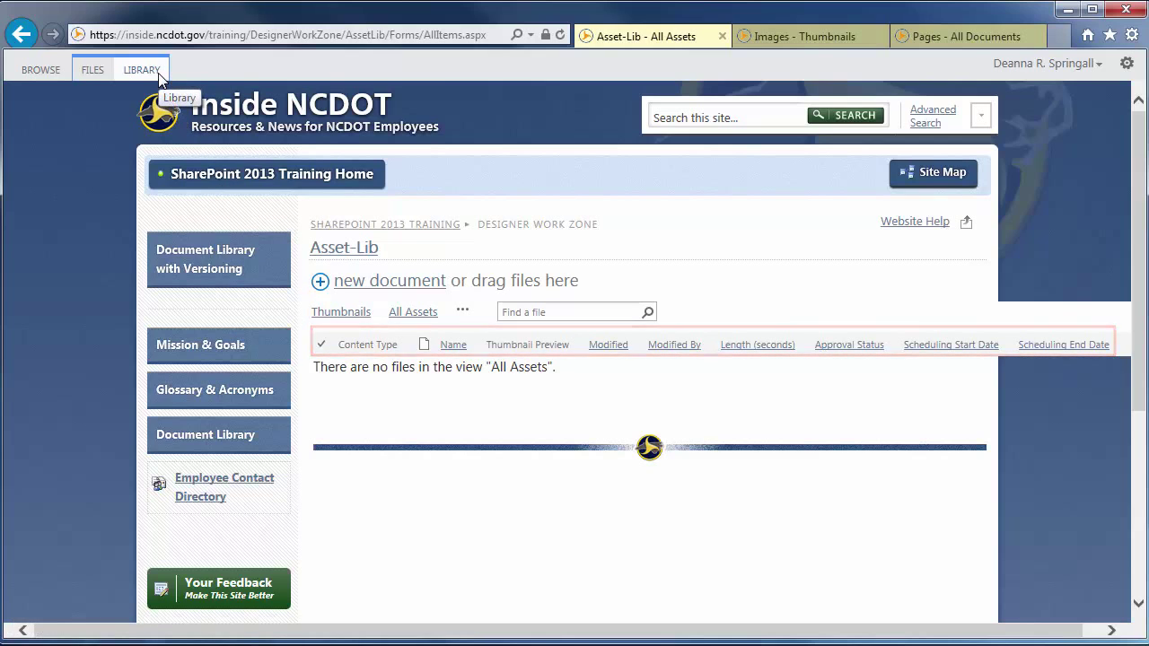
# Rename Asset-Lib to 'Asset Library' in its Library Settings and save.
pyautogui.click(159, 79)
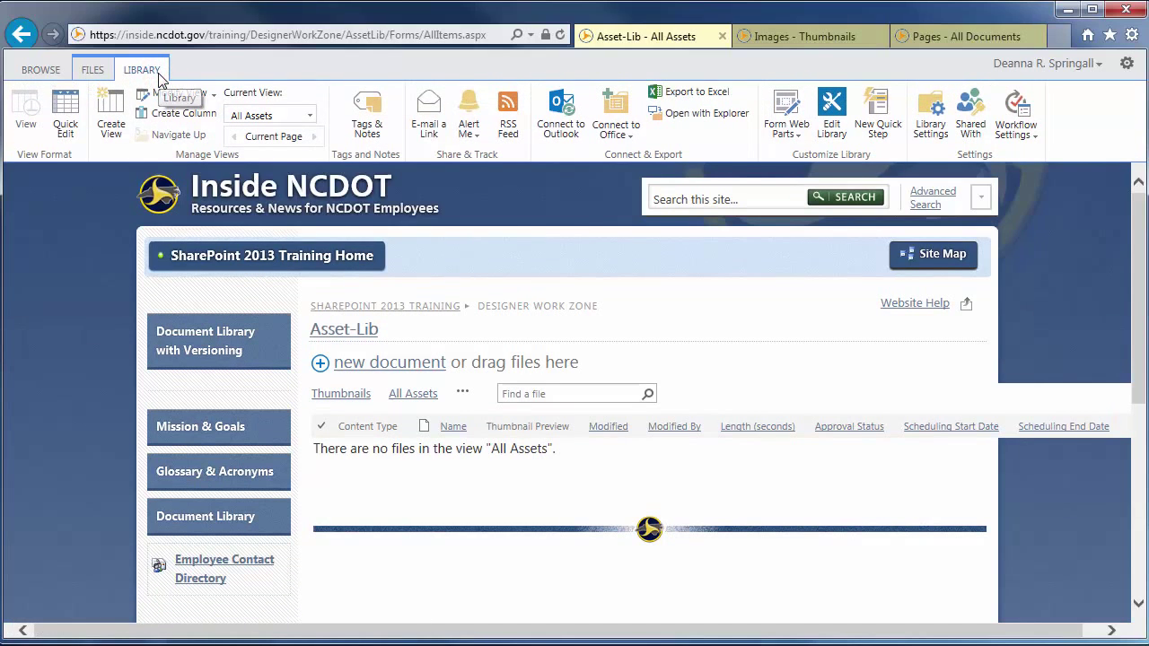
pyautogui.click(925, 135)
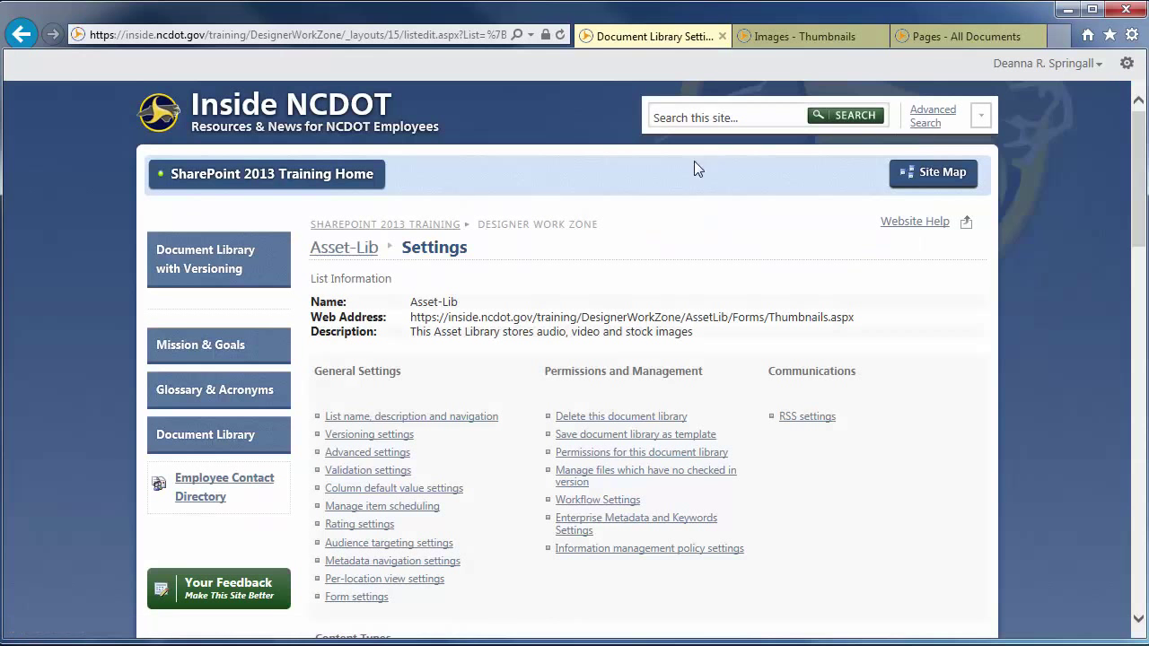
pyautogui.click(431, 417)
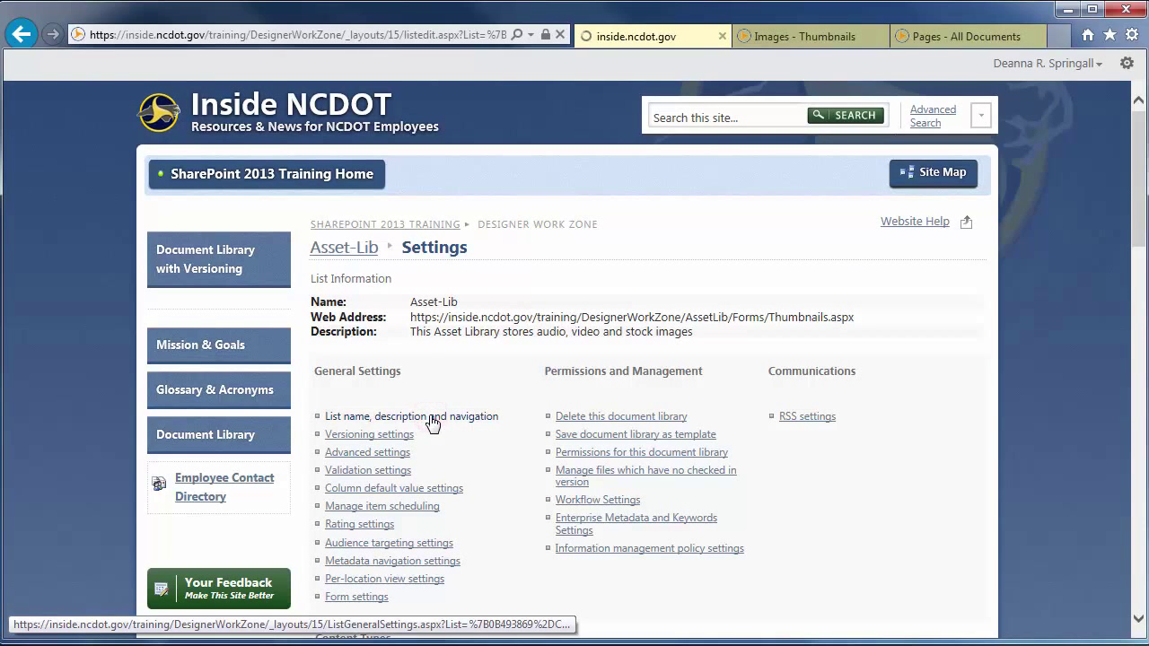
pyautogui.hotkey('ctrl', 'a')
pyautogui.press('BackSpace')
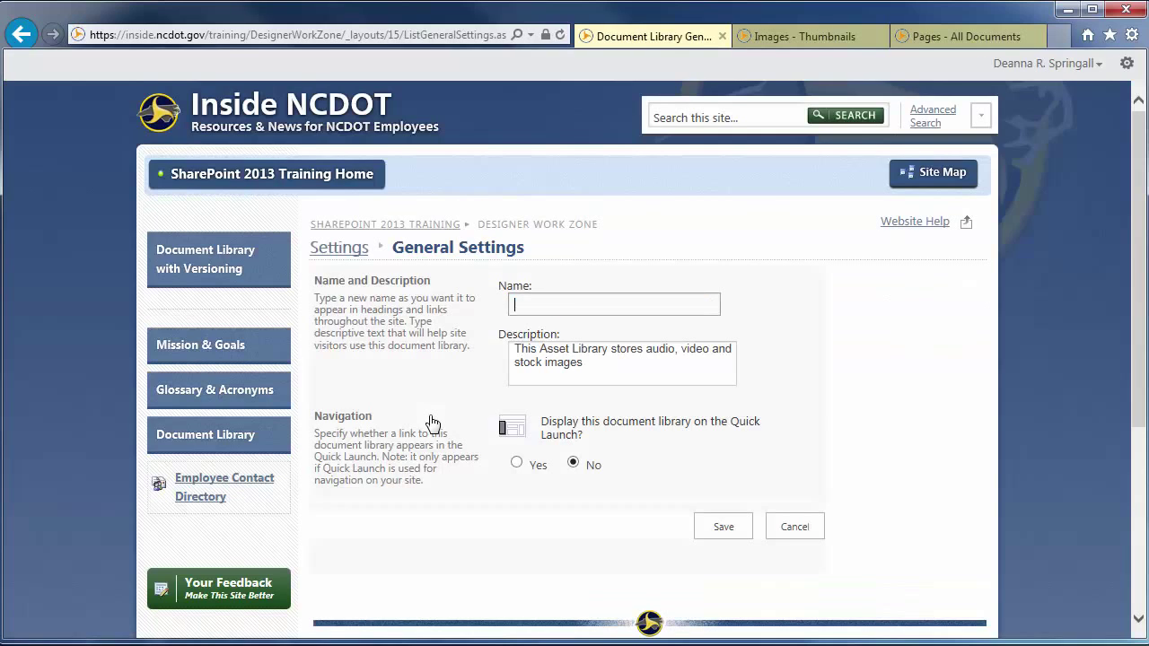
pyautogui.write('Asset Library')
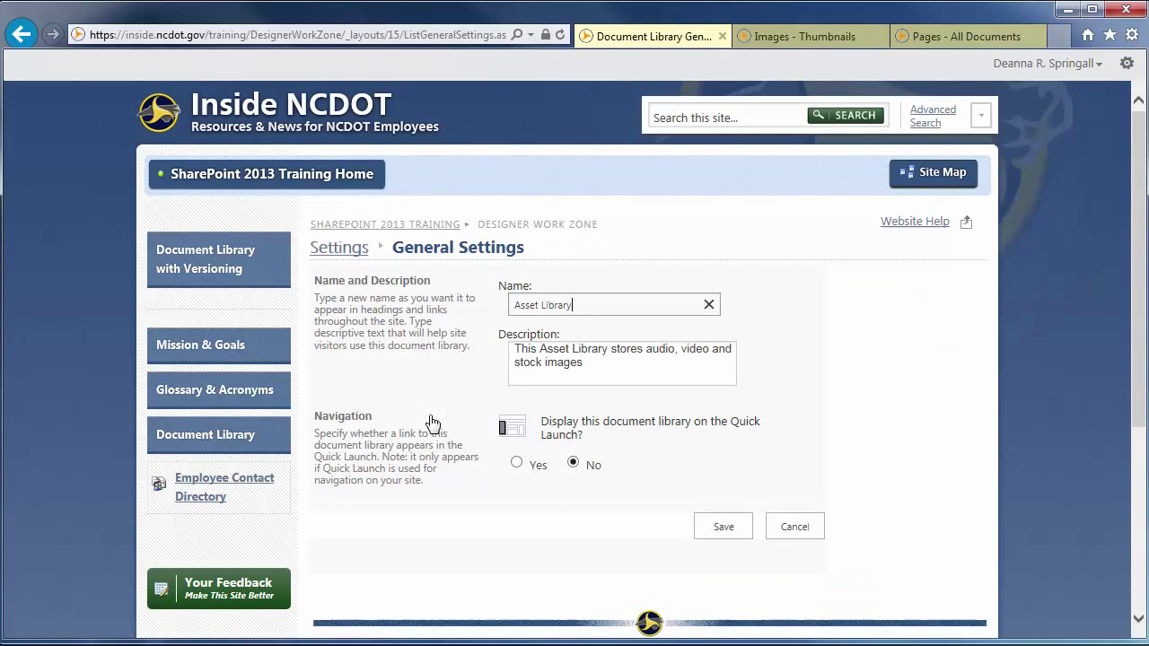
pyautogui.click(734, 537)
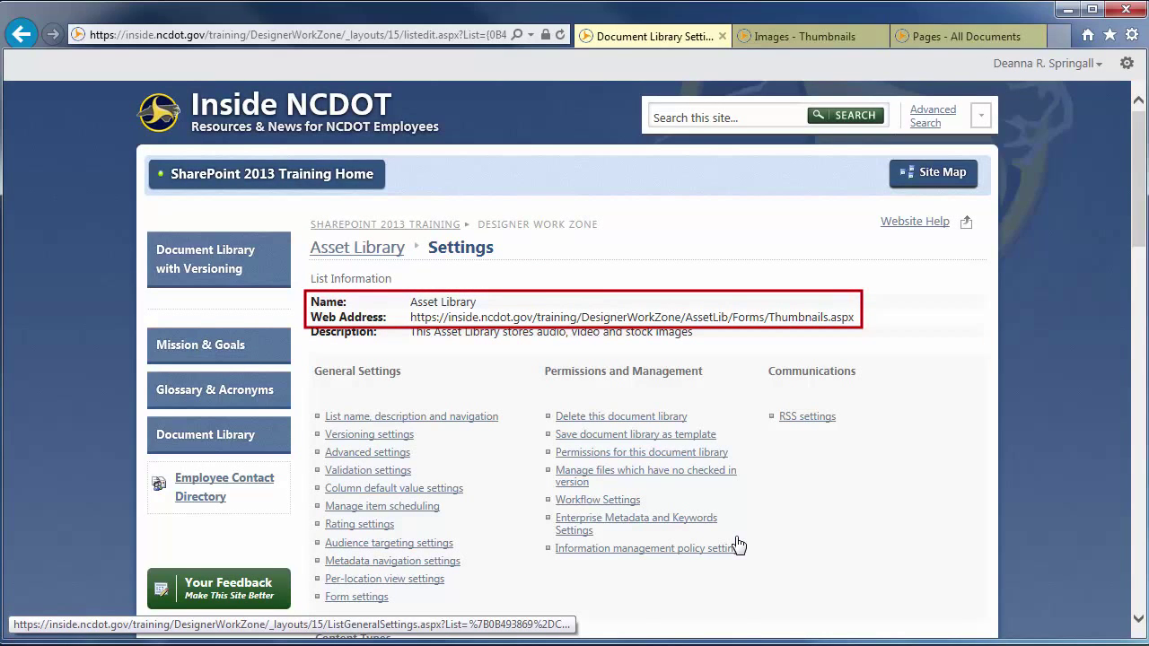
# Scroll through the Asset Library settings to review its columns and views.
pyautogui.click(1138, 146)
pyautogui.moveTo(1138, 146); pyautogui.dragTo(1141, 338)
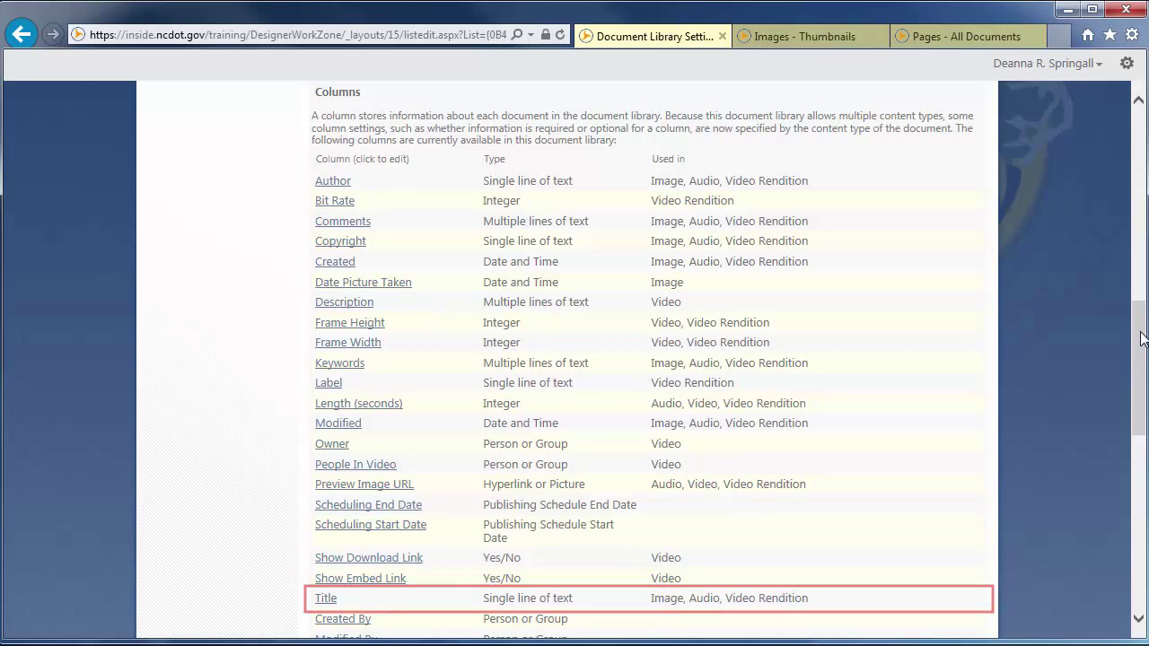
pyautogui.moveTo(1141, 338); pyautogui.dragTo(1141, 437)
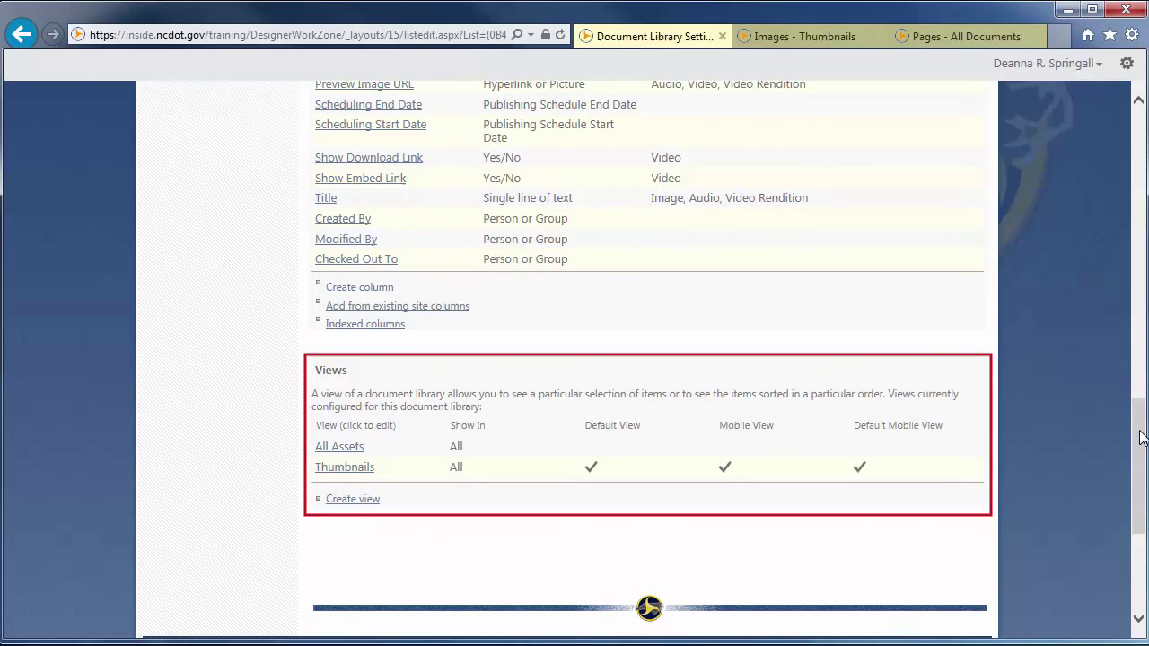
pyautogui.moveTo(1142, 437); pyautogui.dragTo(1142, 125)
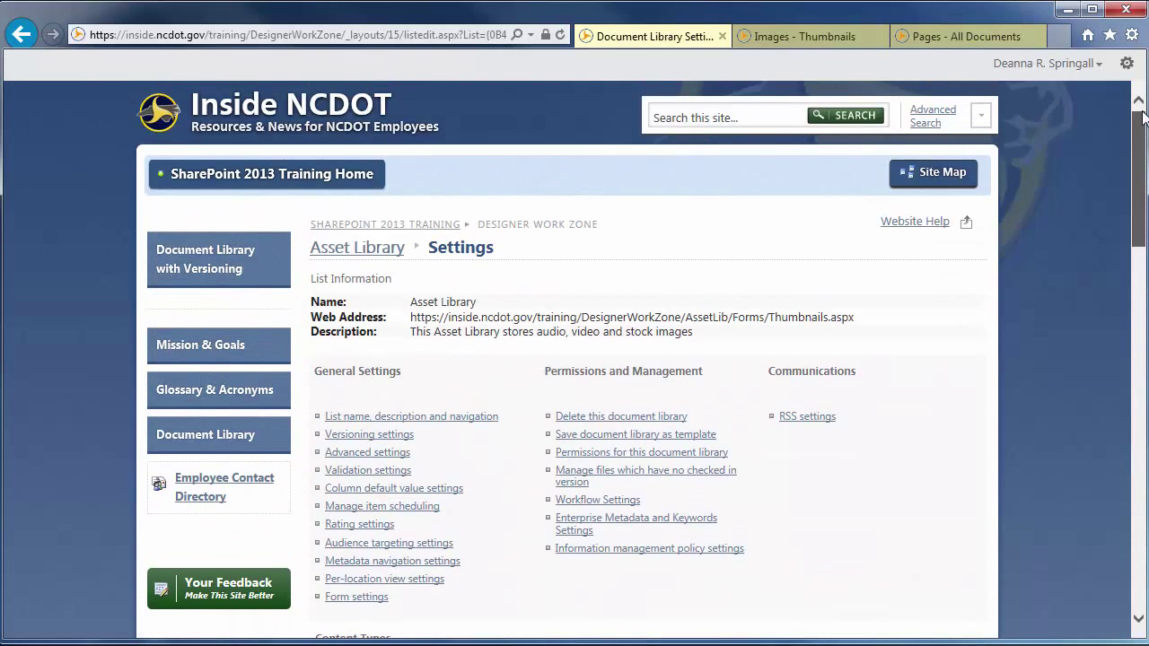
# Return to the Asset Library, then scroll the Add an app page to the addable apps.
pyautogui.click(345, 246)
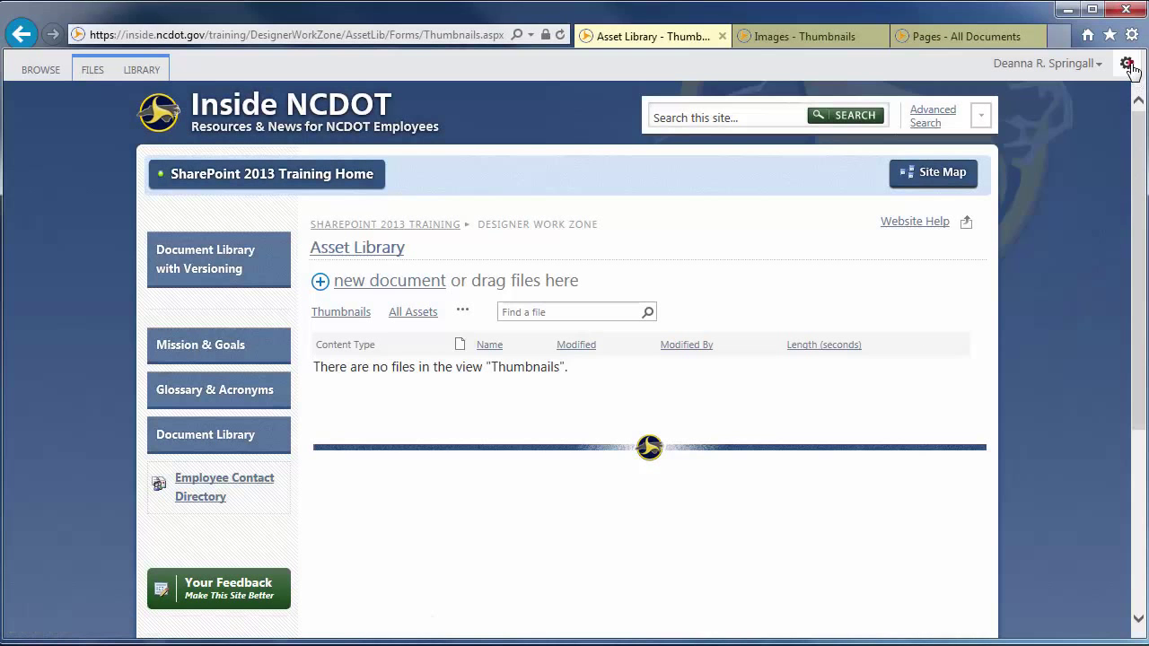
pyautogui.click(1126, 63)
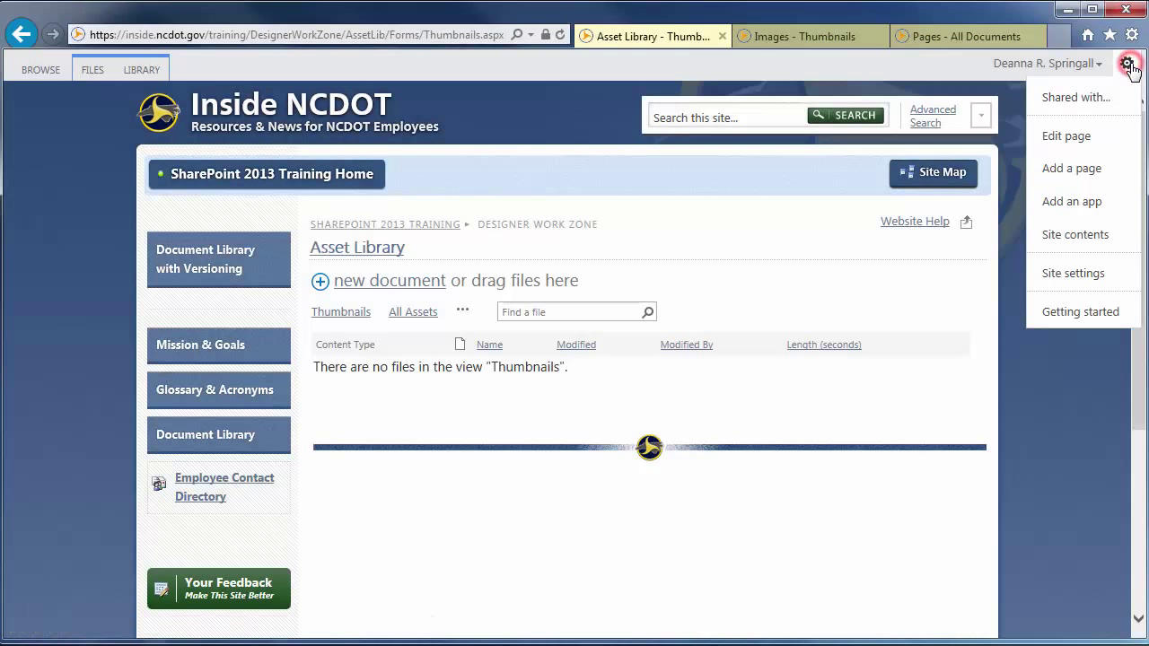
pyautogui.click(1068, 201)
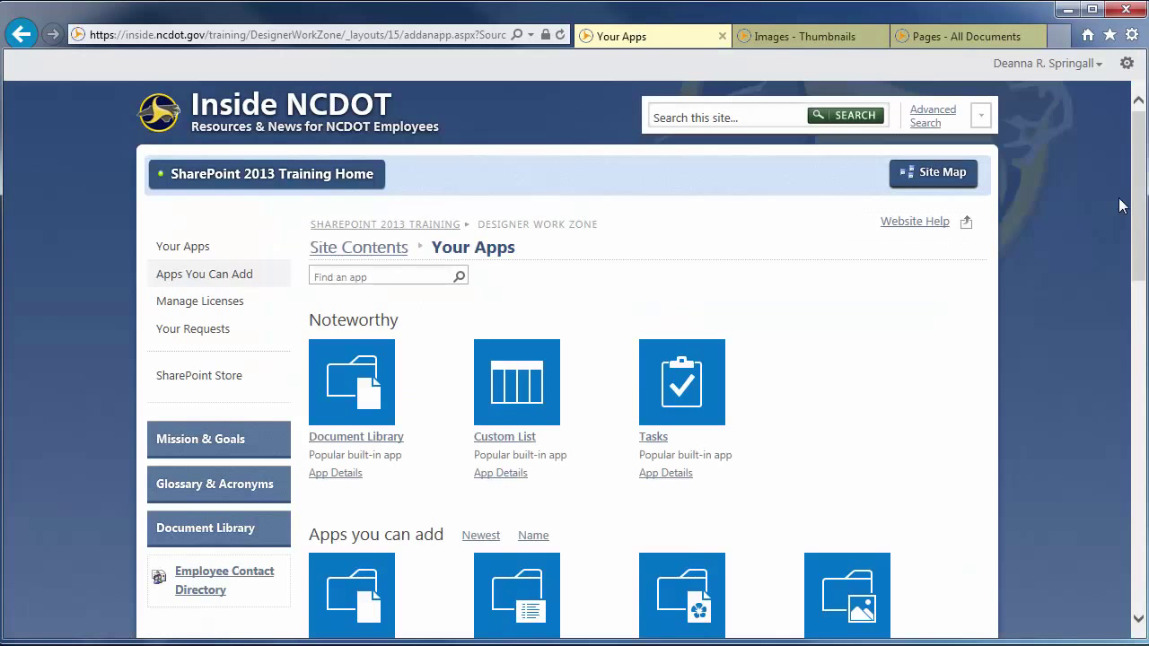
pyautogui.moveTo(1136, 201); pyautogui.dragTo(1137, 343)
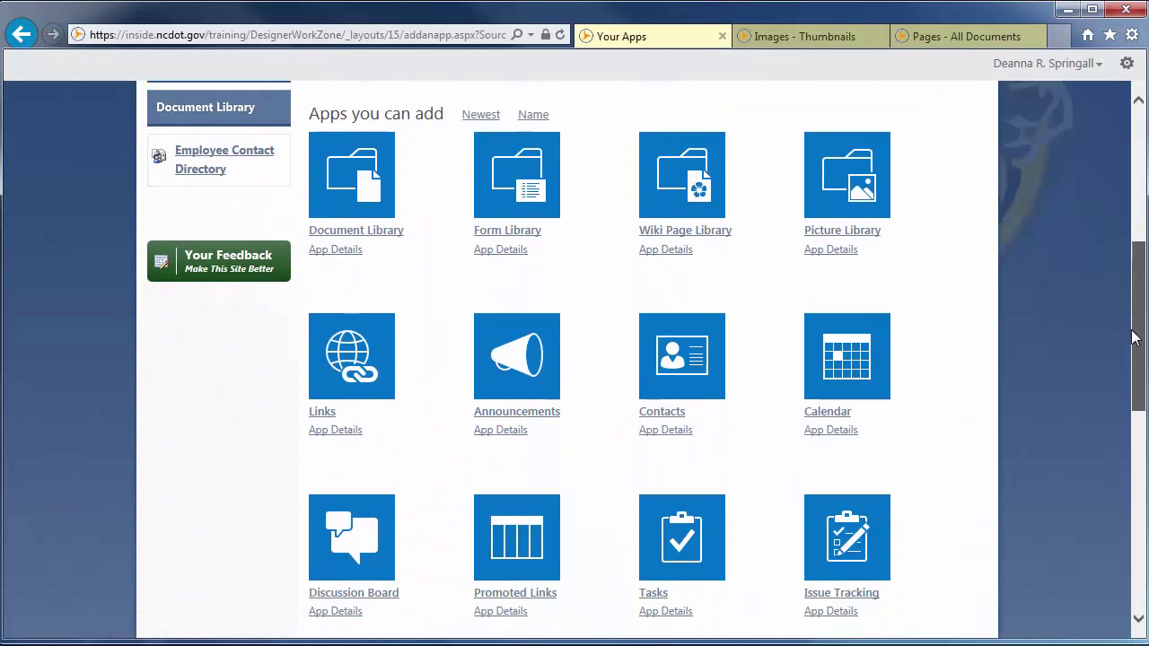
# Create a Picture Library named Slide-Show-Lib.
pyautogui.click(861, 189)
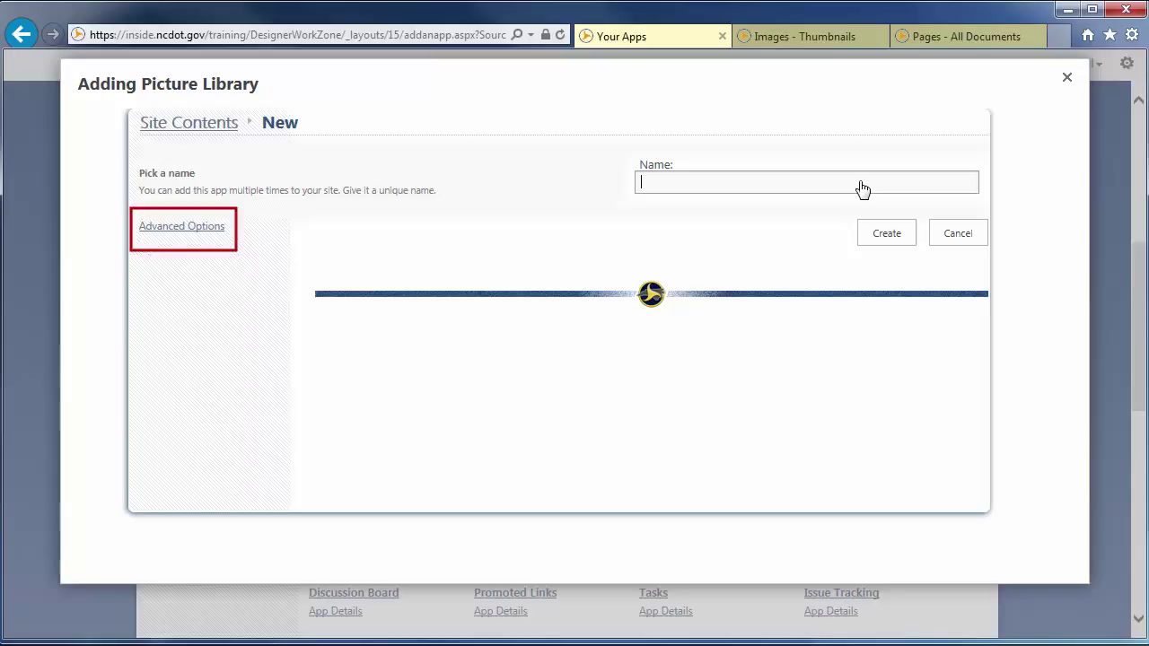
pyautogui.write('S')
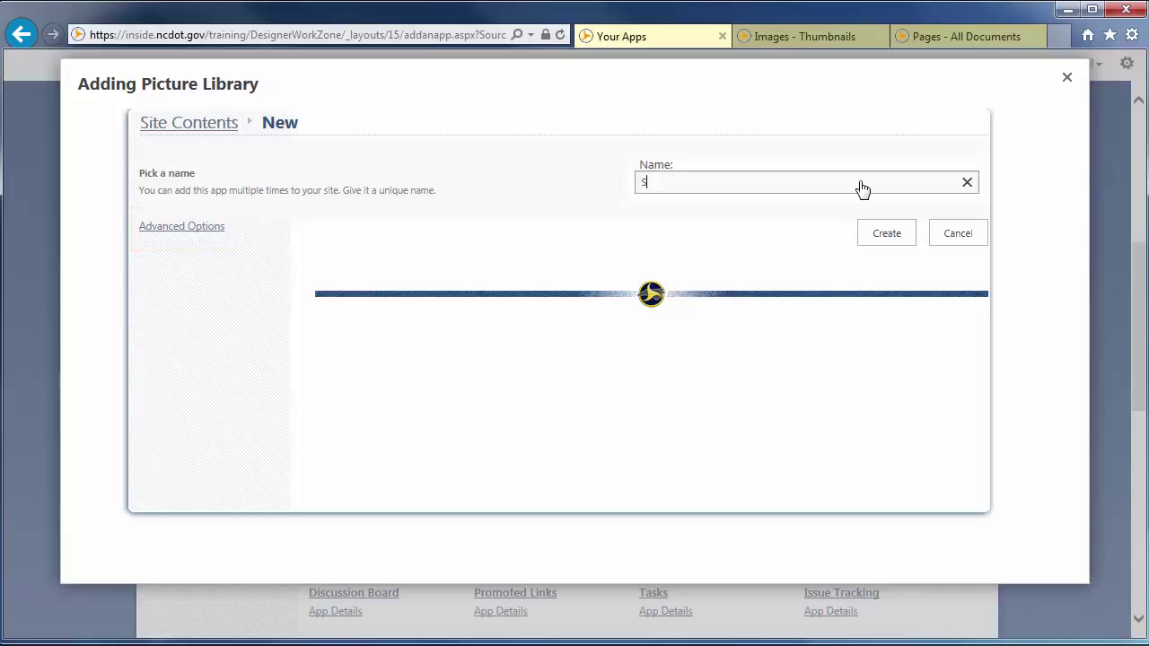
pyautogui.write('lide-Show-L')
pyautogui.write('ib')
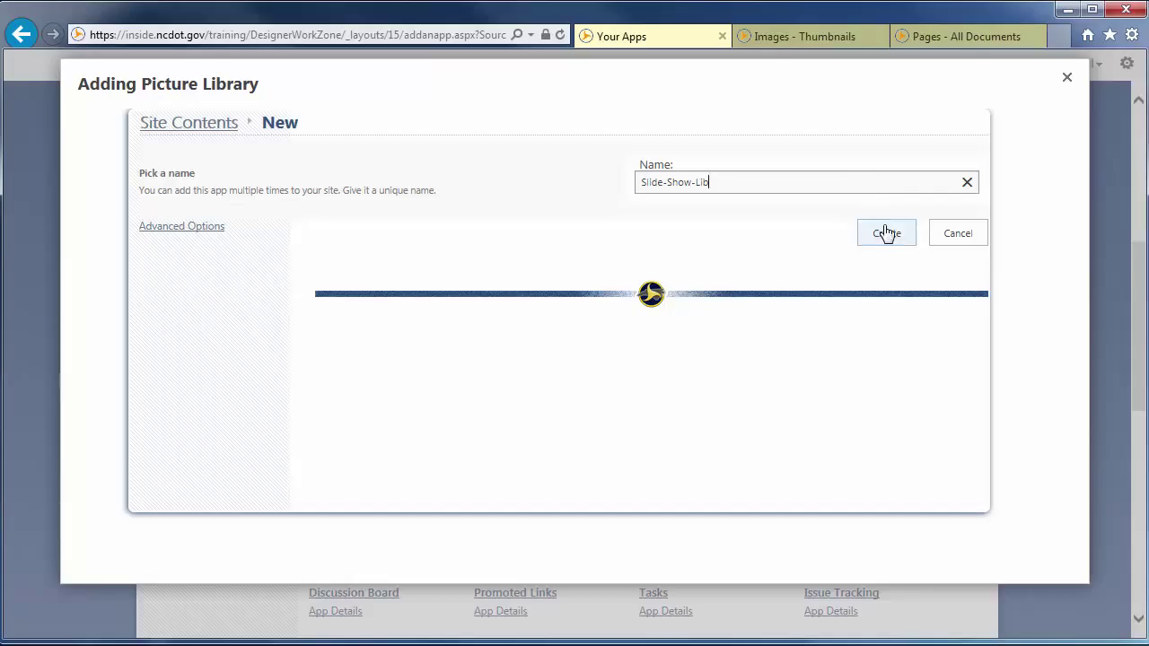
pyautogui.click(885, 235)
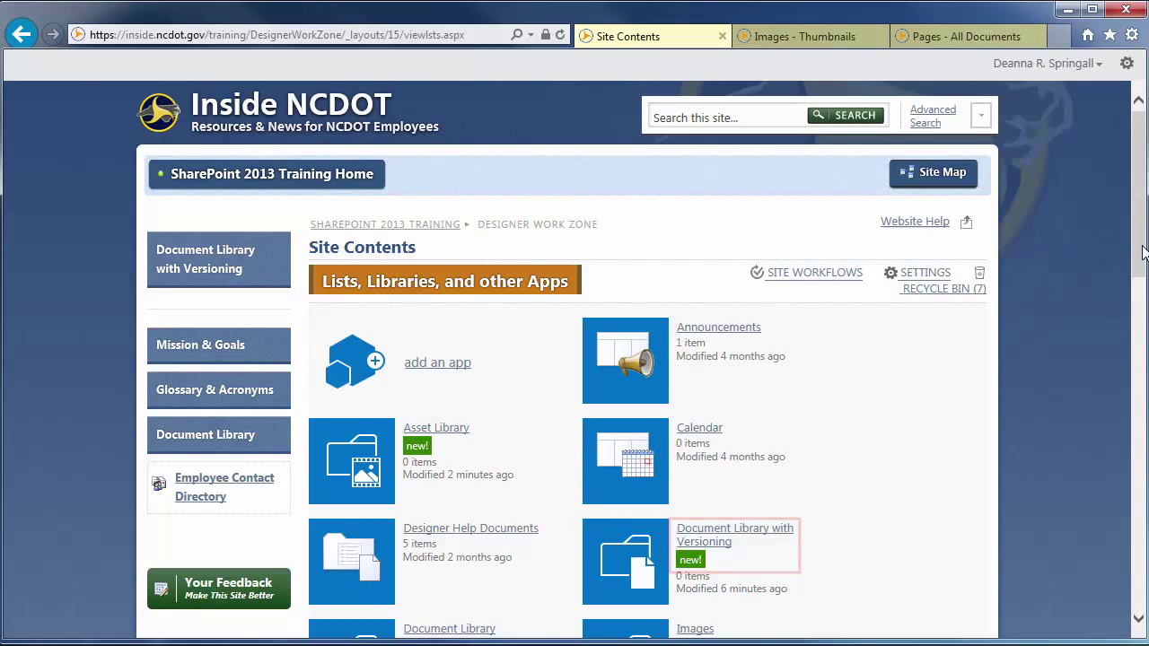
# Open Slide-Show-Lib from Site Contents and browse its All Pictures and Slides views.
pyautogui.moveTo(1141, 253); pyautogui.dragTo(1139, 422)
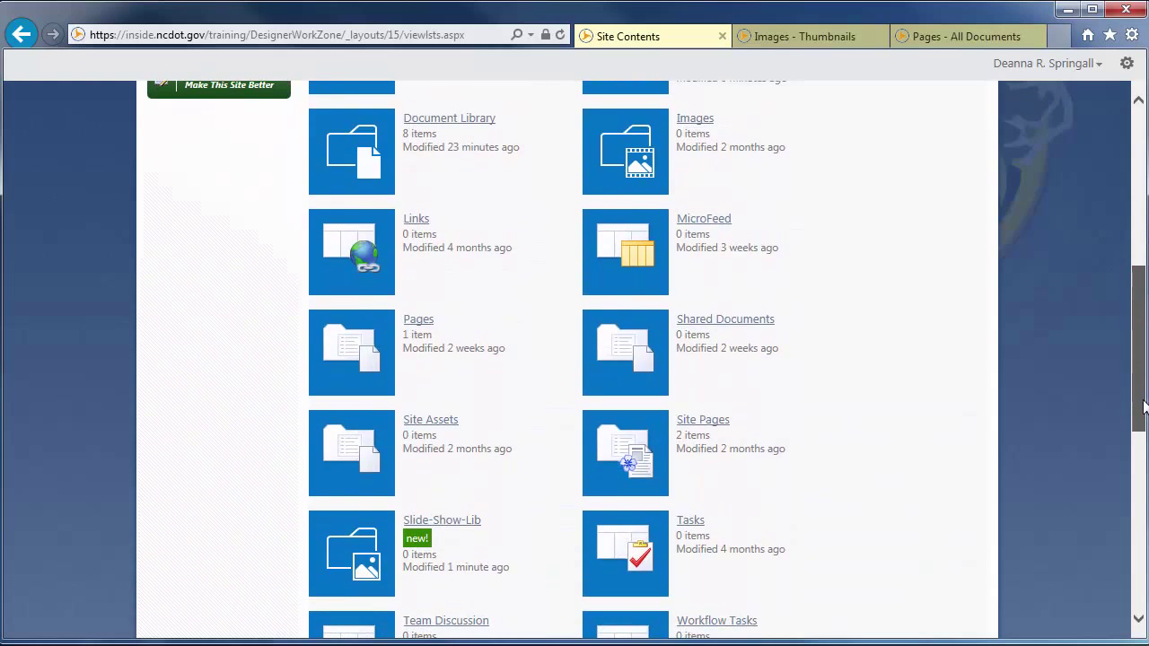
pyautogui.click(443, 529)
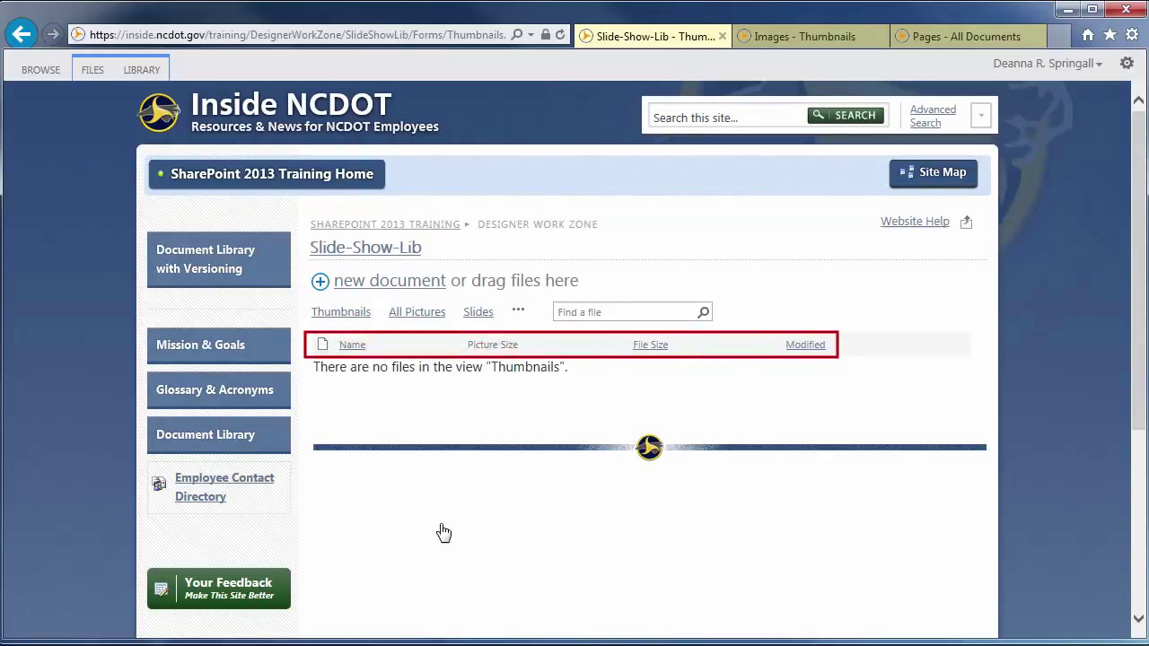
pyautogui.click(417, 313)
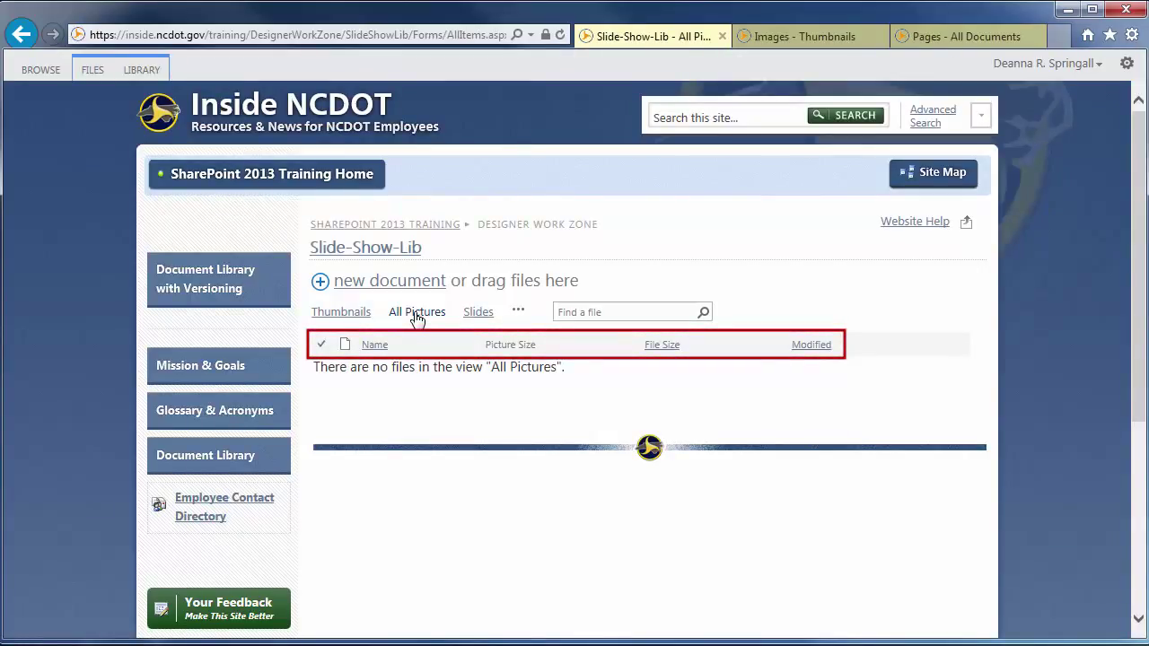
pyautogui.click(476, 313)
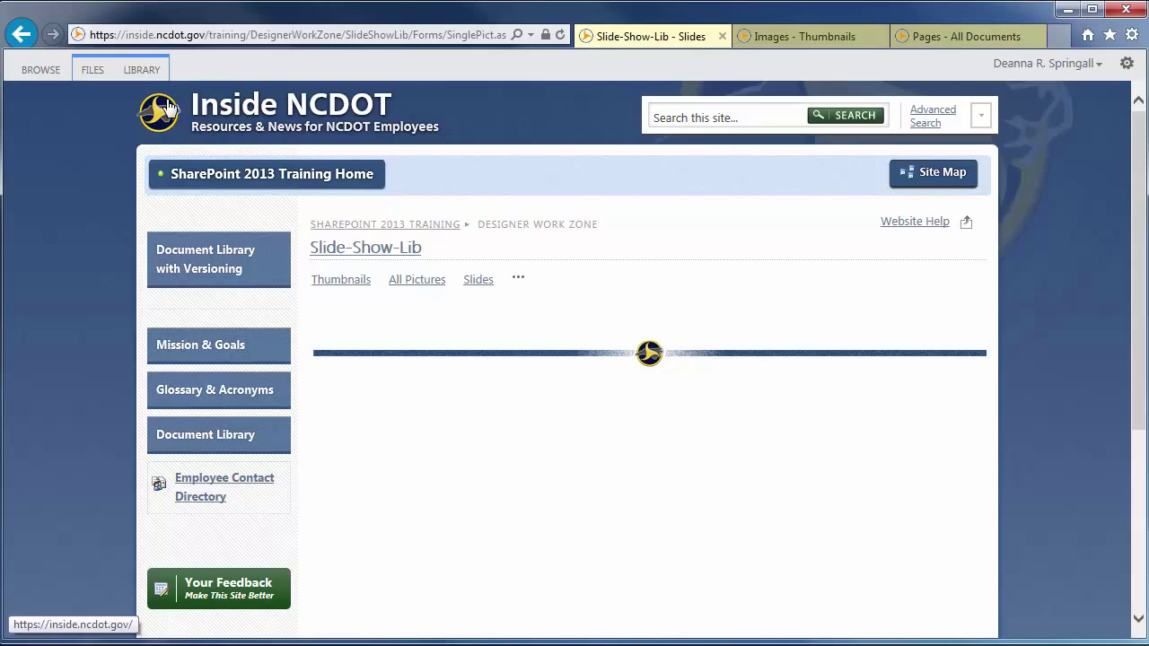
# Rename the library 'Slide Show Library' with description 'The slide show library contains images for slide shows'.
pyautogui.click(142, 70)
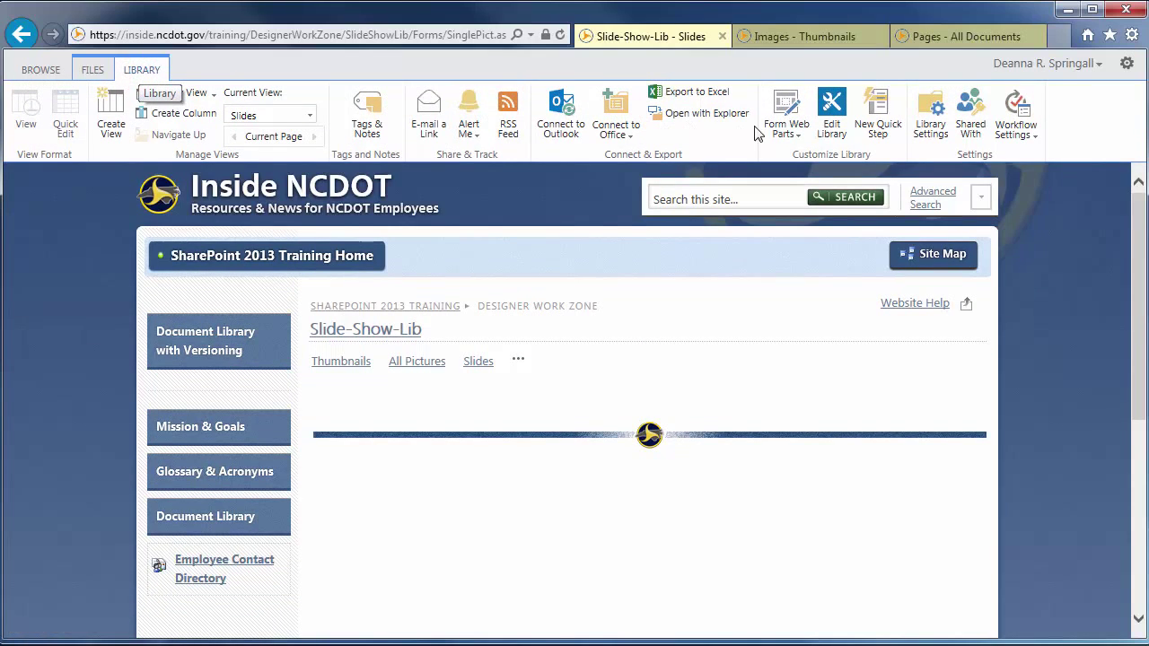
pyautogui.click(927, 131)
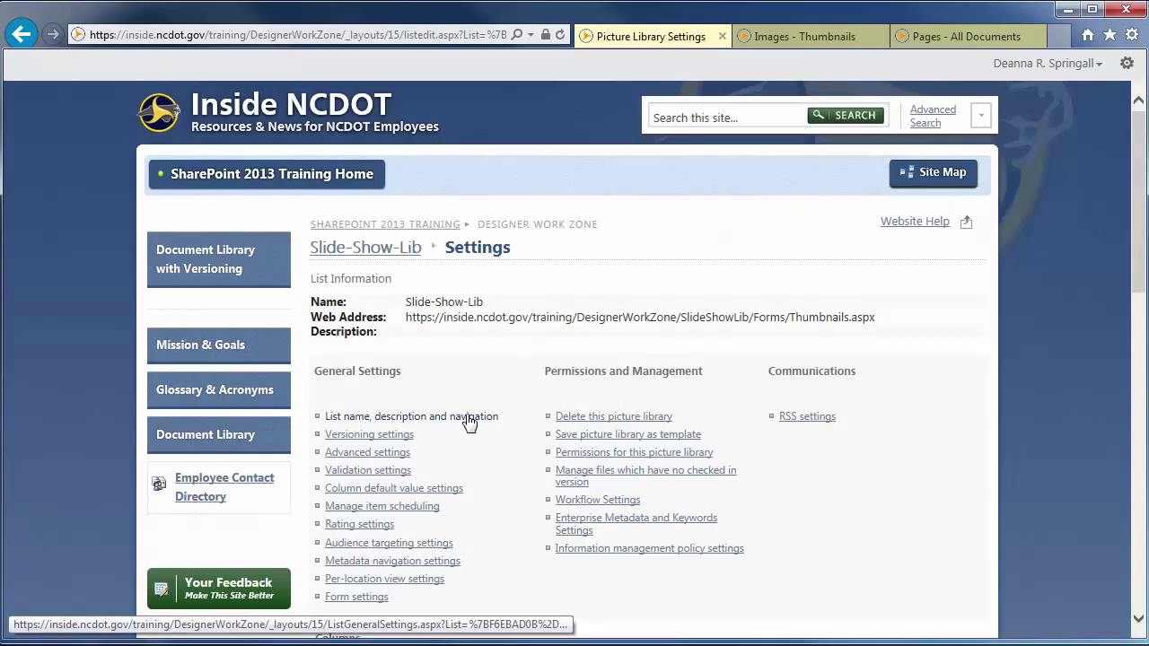
pyautogui.click(470, 418)
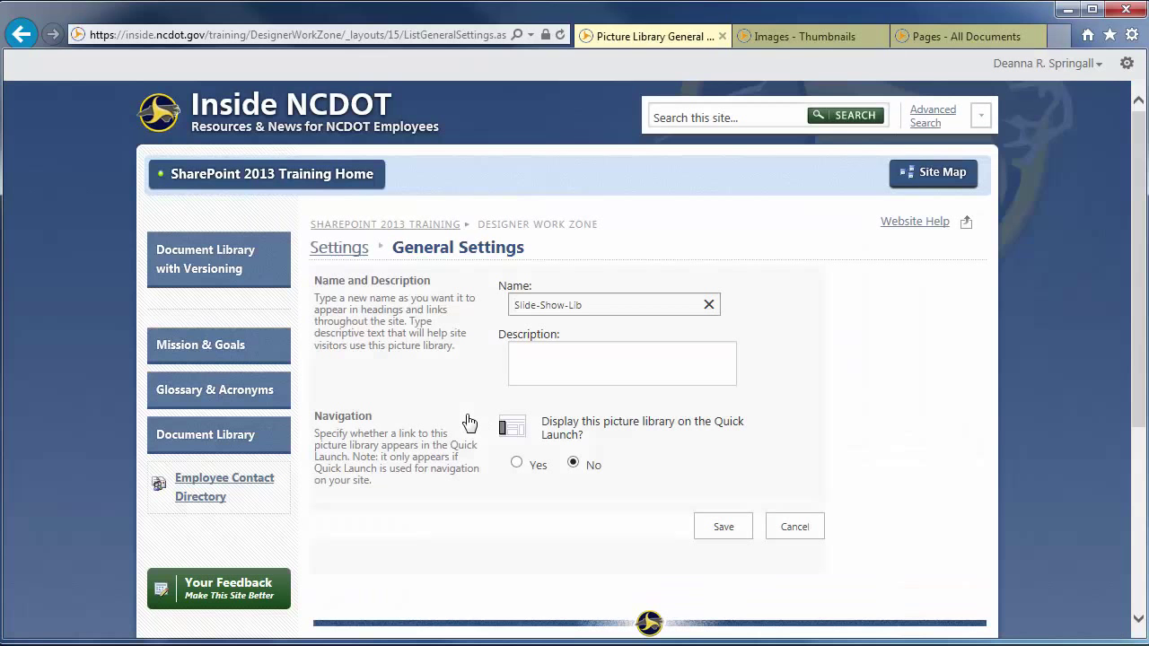
pyautogui.write('Slide Show L')
pyautogui.write('ibrary')
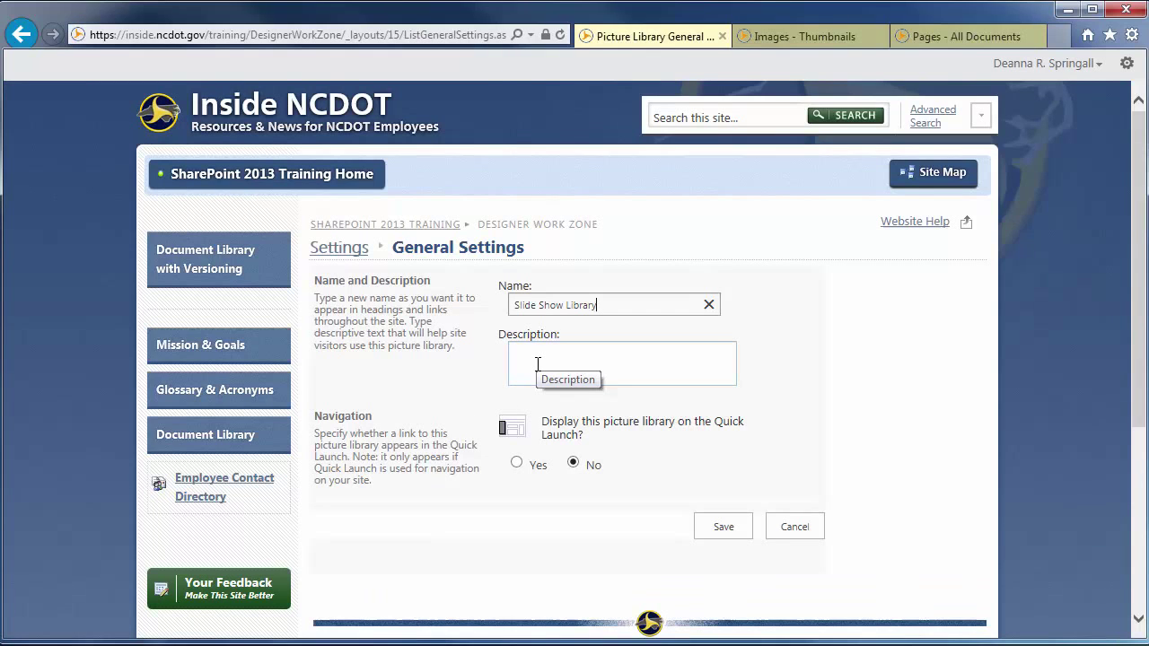
pyautogui.click(537, 364)
pyautogui.write('The')
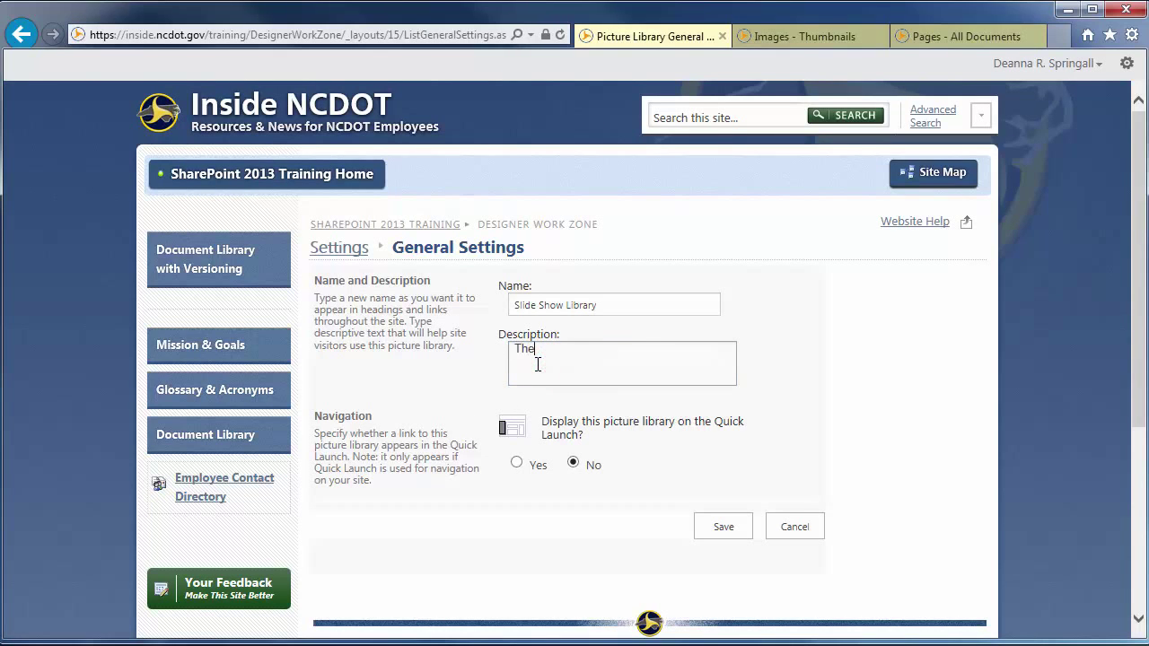
pyautogui.write(' slide show library contains images for slide shows')
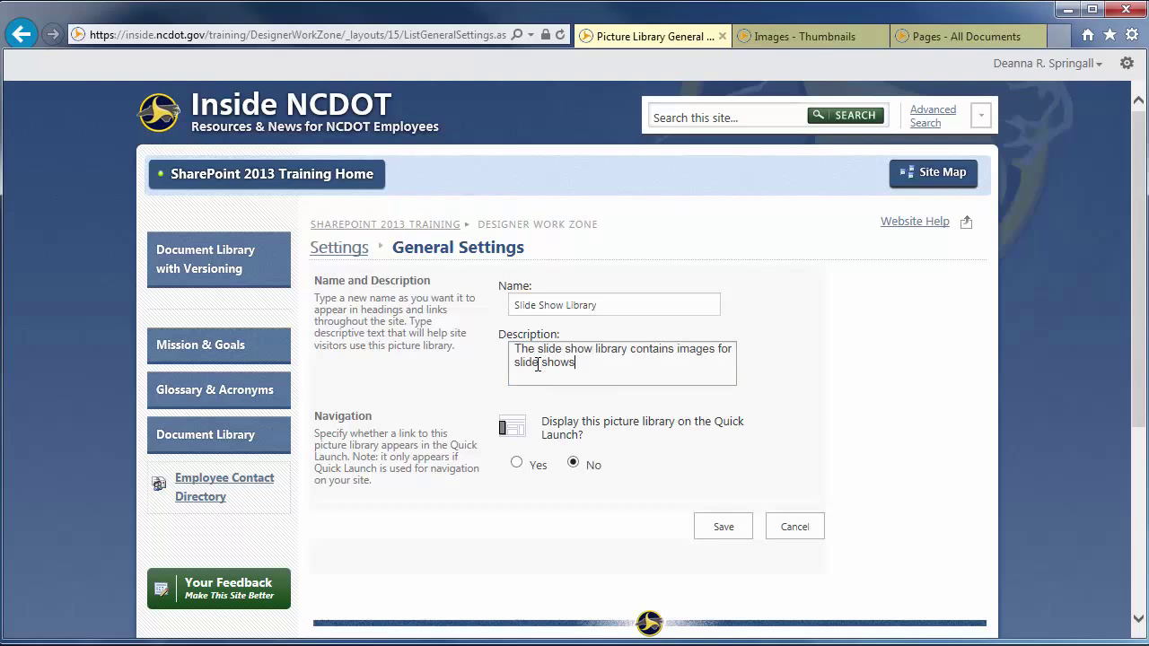
pyautogui.click(718, 526)
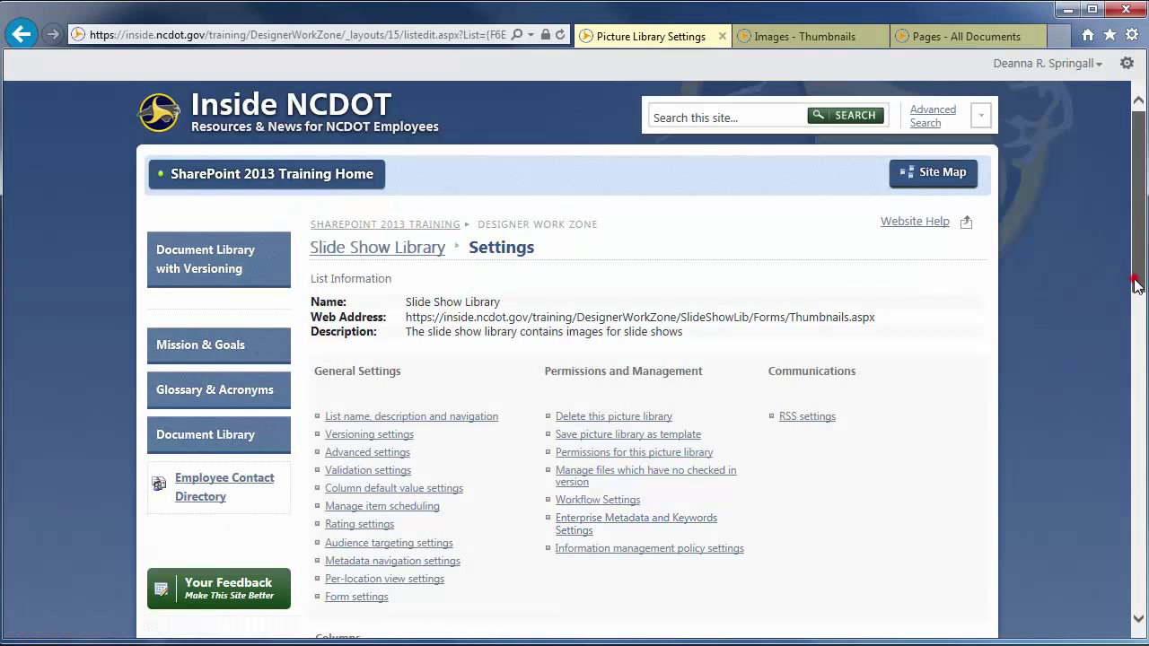
pyautogui.moveTo(1138, 288); pyautogui.dragTo(1138, 457)
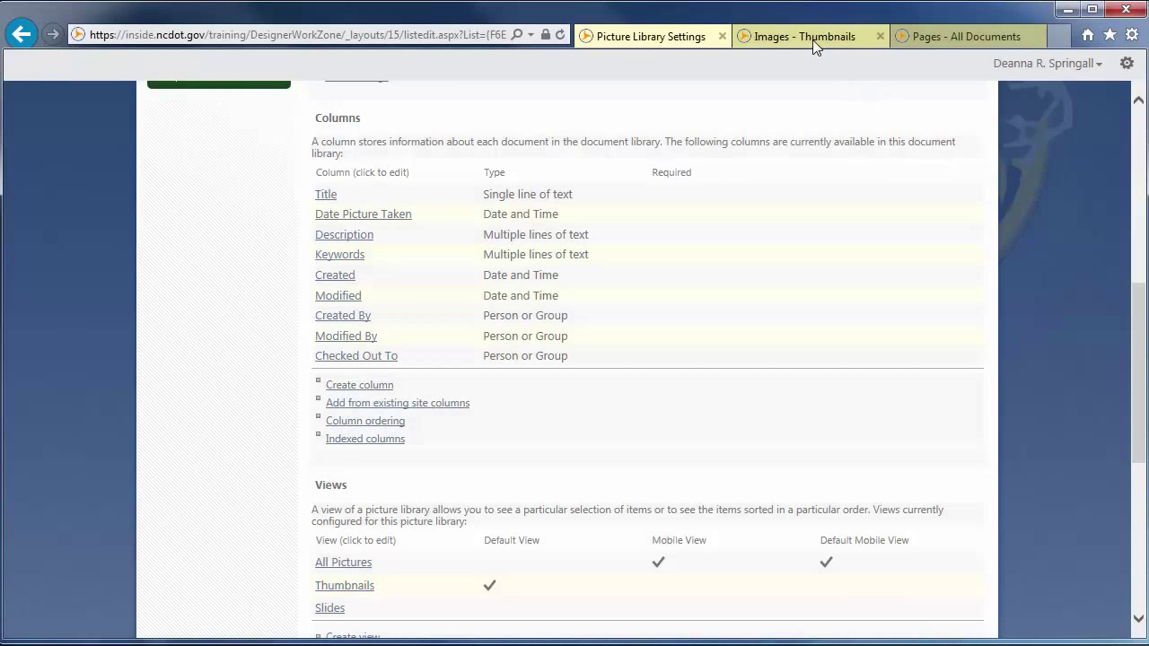
# Switch to the Images library tab showing sharepoint_icons_DEMO, SP and SSP-Logo thumbnails.
pyautogui.click(812, 40)
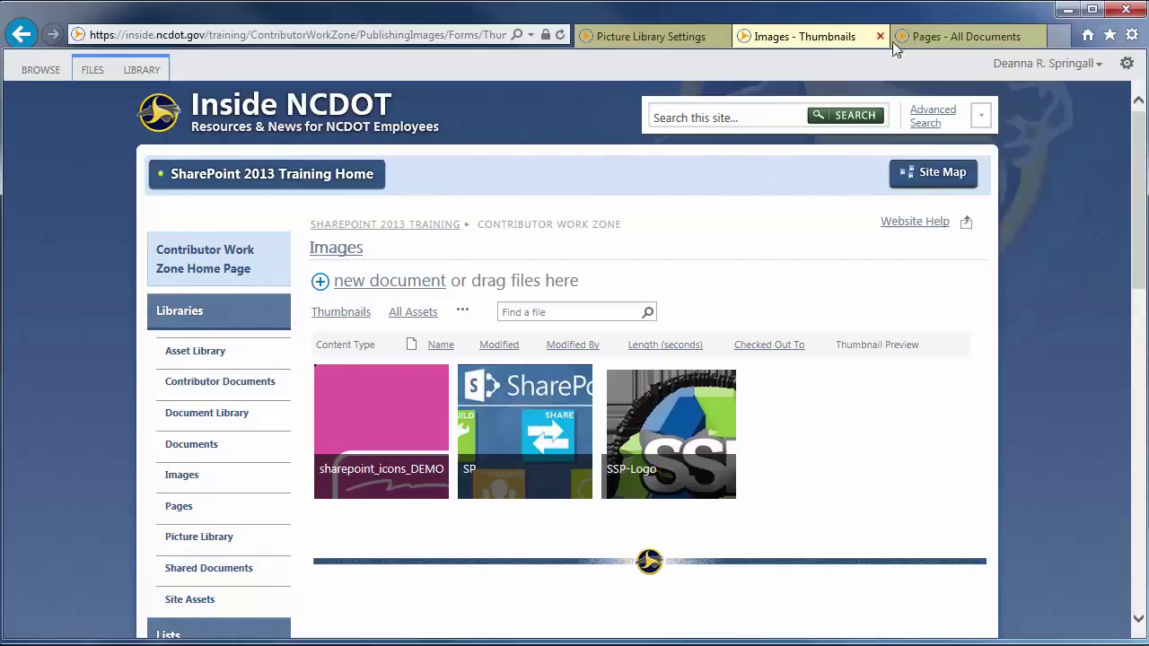
# Switch to the 'Pages - All Documents' browser tab.
pyautogui.click(966, 41)
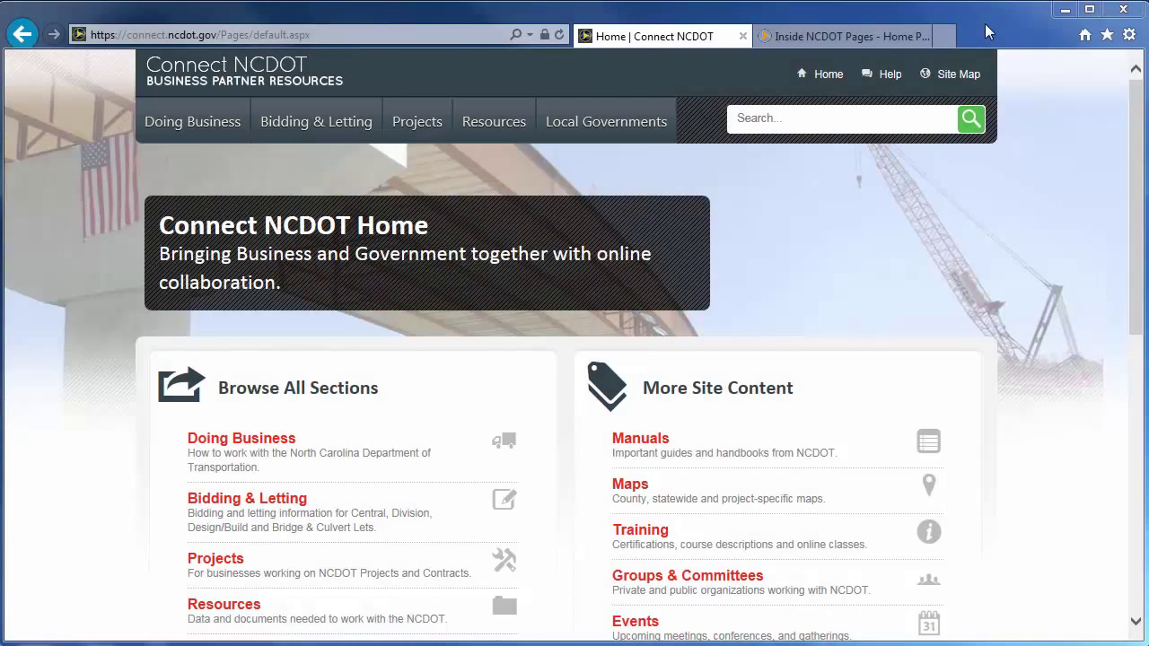
# Reach SharePoint Help via Connect NCDOT's Help page, then return to the Inside NCDOT home tab.
pyautogui.click(896, 75)
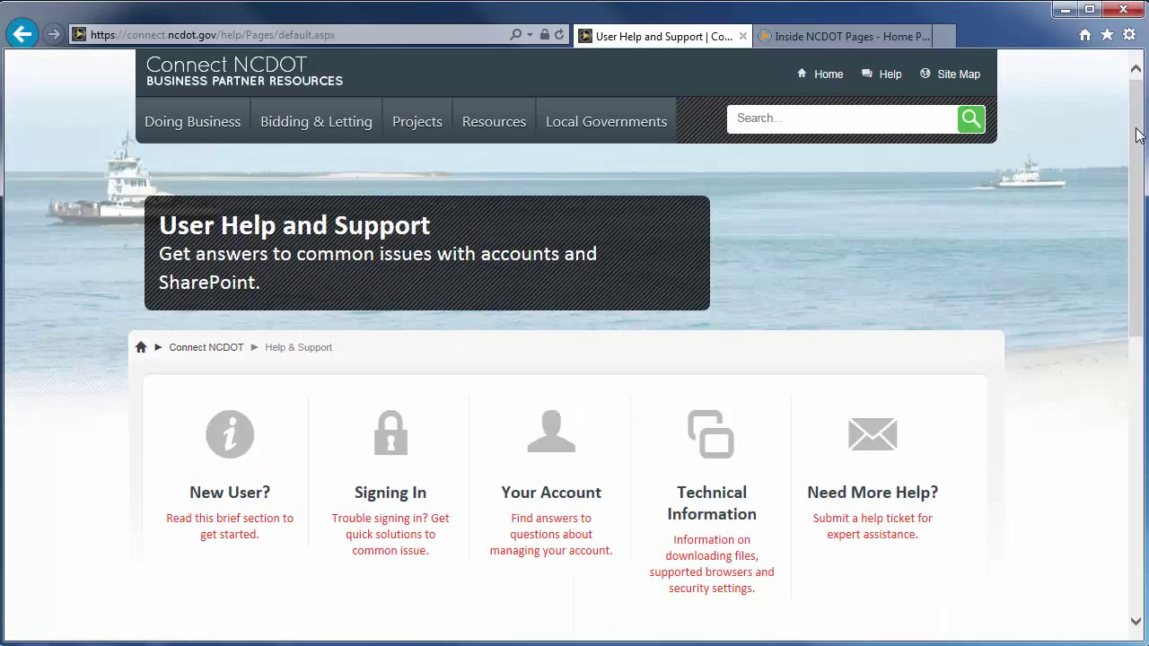
pyautogui.moveTo(1136, 129); pyautogui.dragTo(1136, 310)
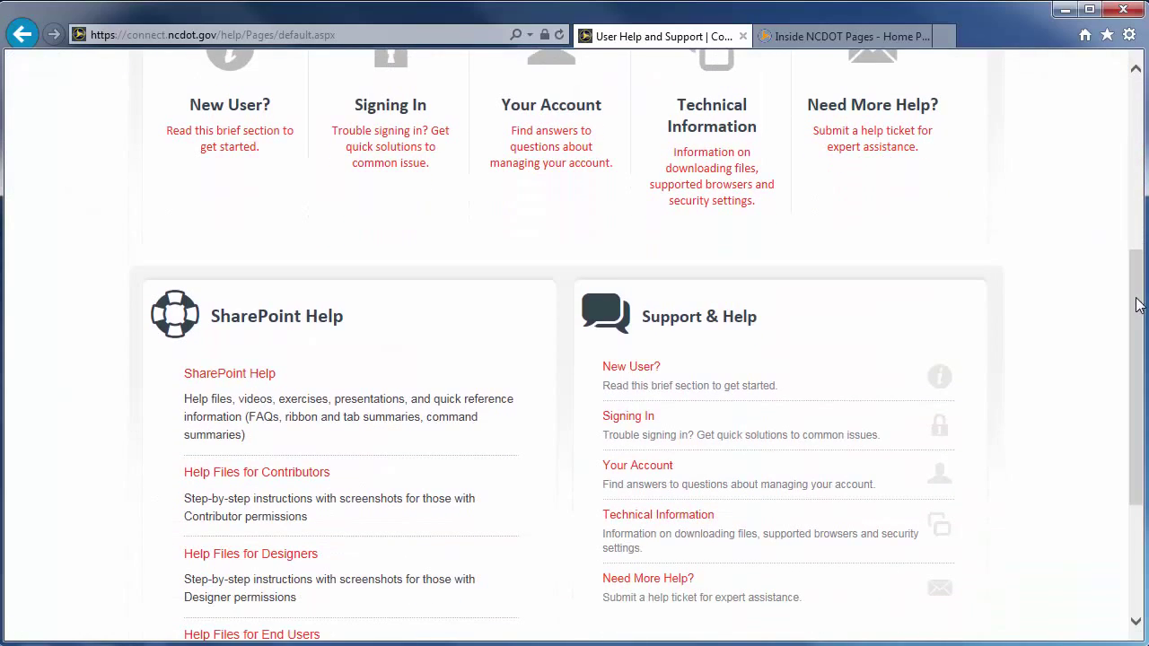
pyautogui.click(251, 379)
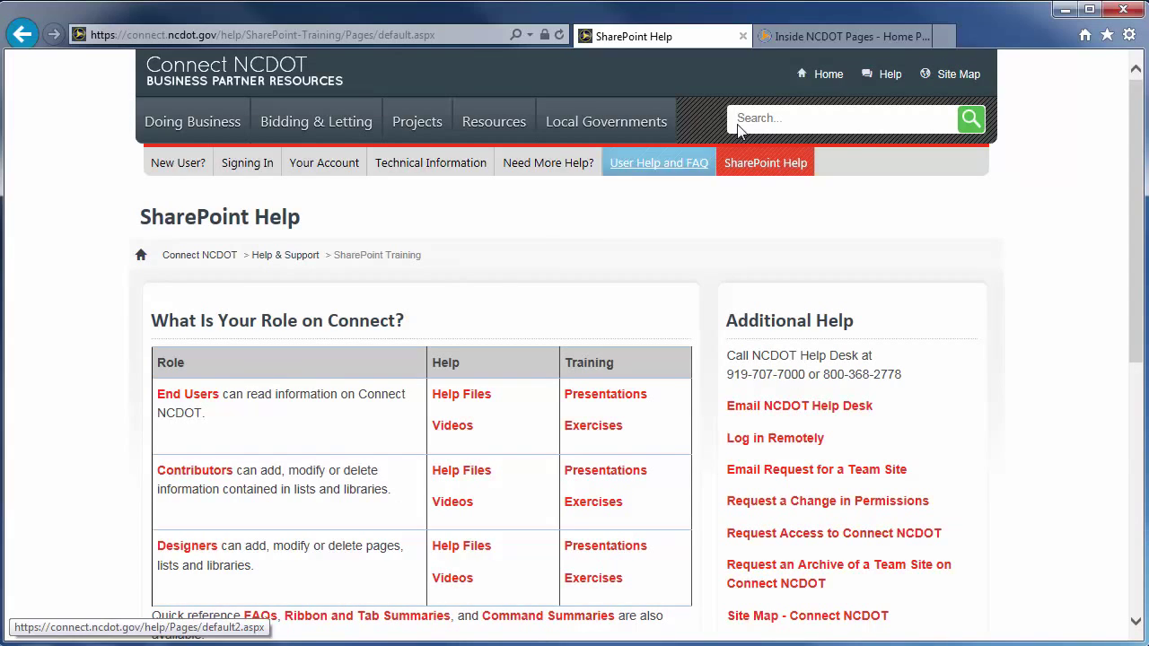
pyautogui.click(818, 38)
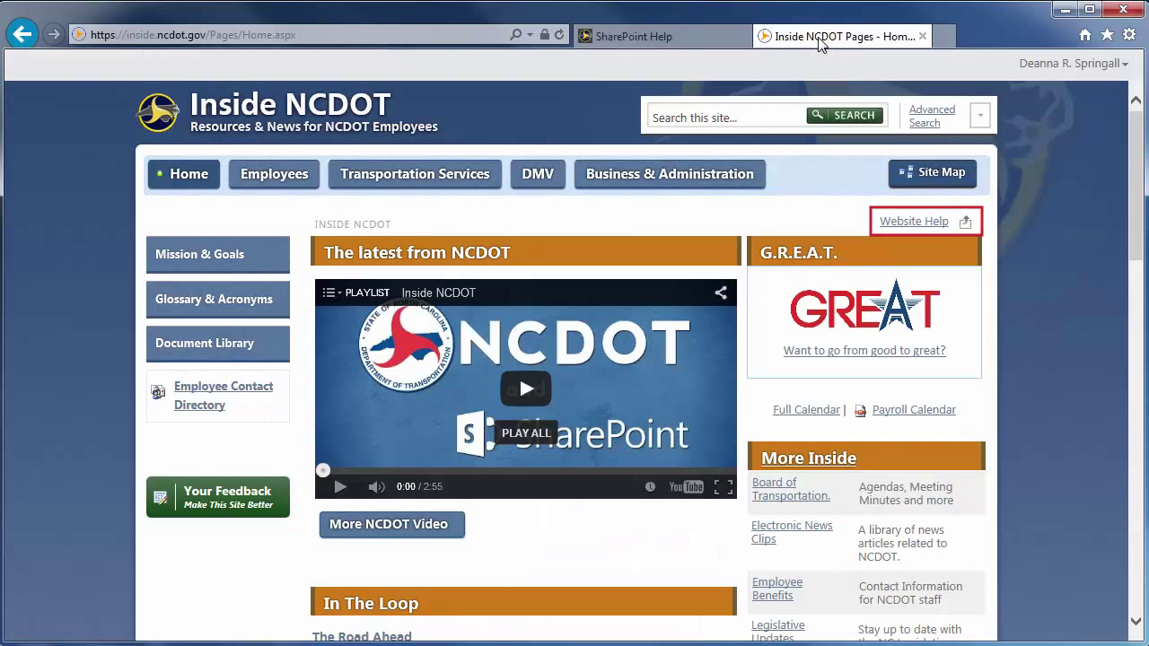
# Scroll down to the Get Help footer listing Website Help and help-desk numbers.
pyautogui.moveTo(1136, 115); pyautogui.dragTo(1141, 473)
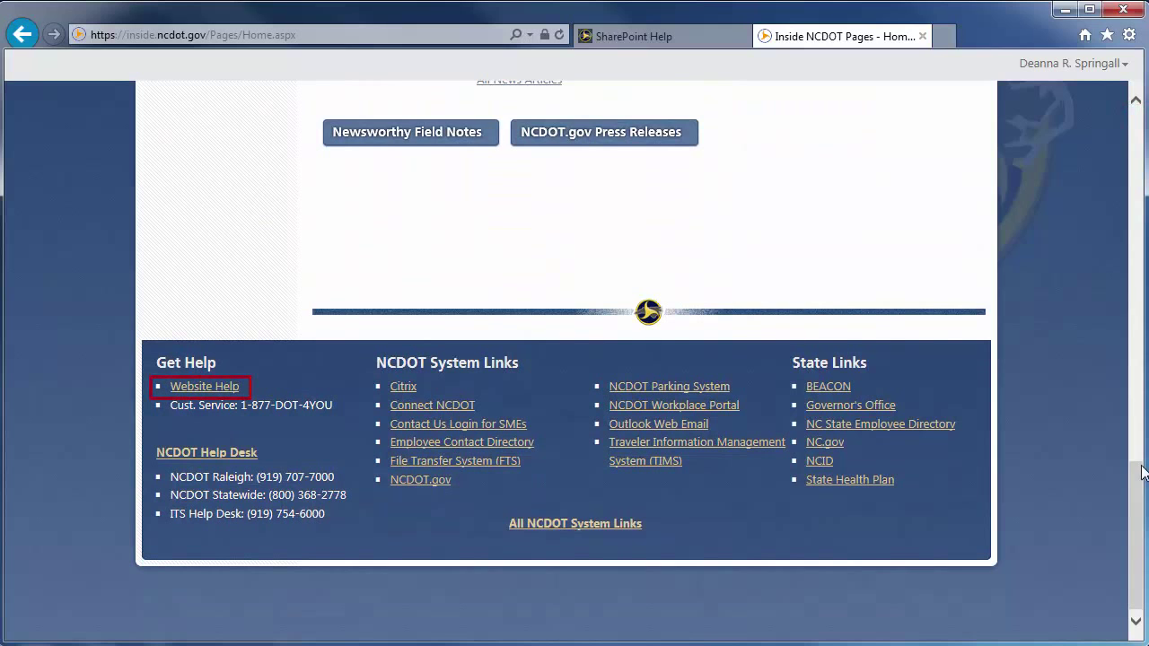